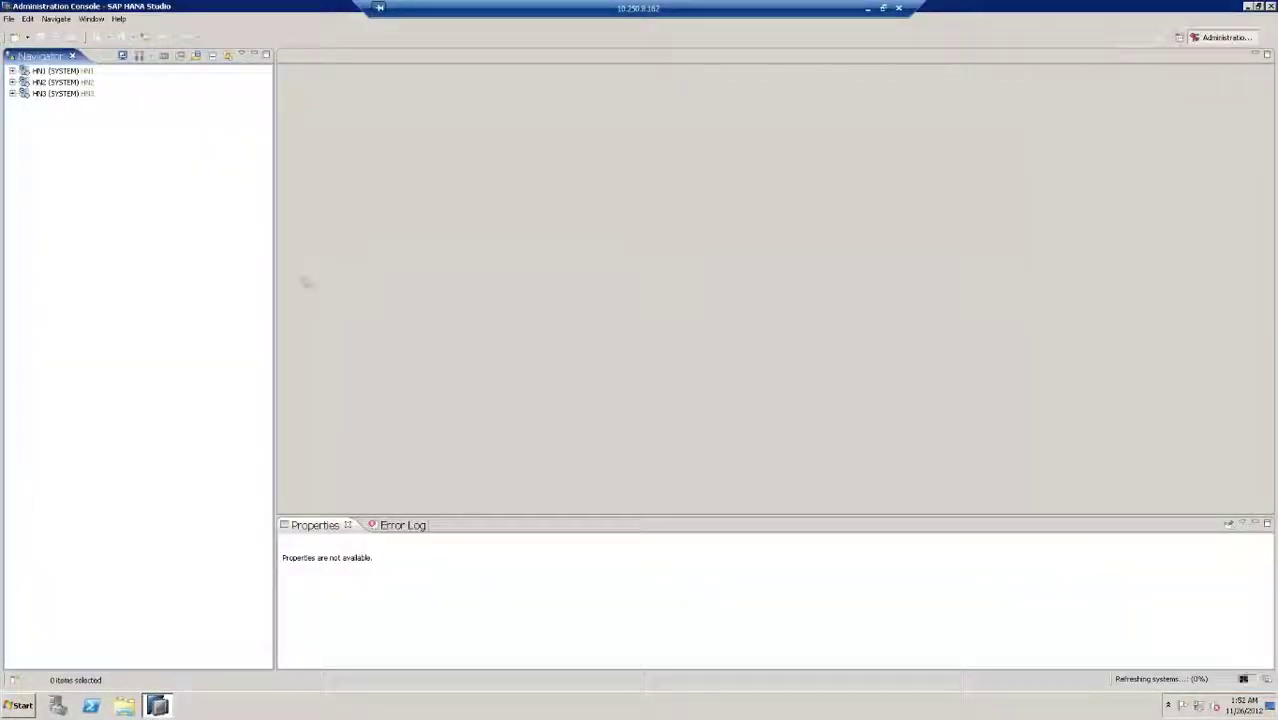
Switch the workbench to the Modeler perspective.
click(93, 19)
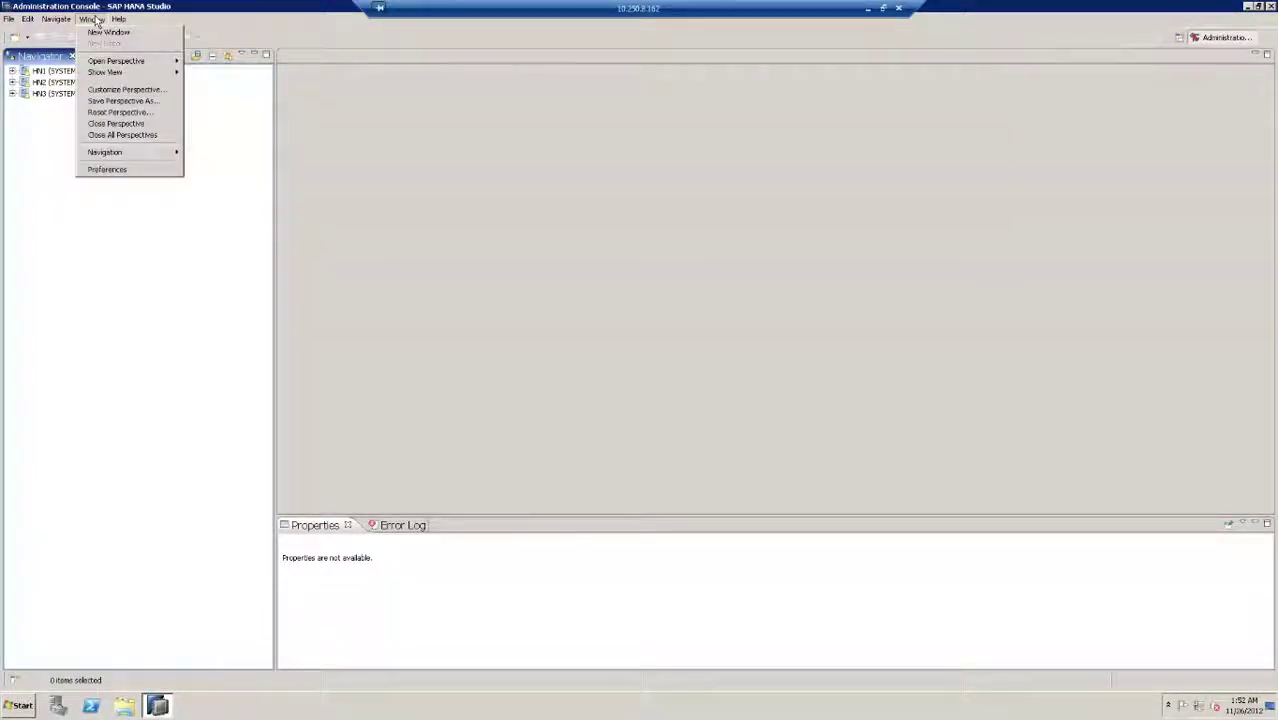
mouse_move(150, 61)
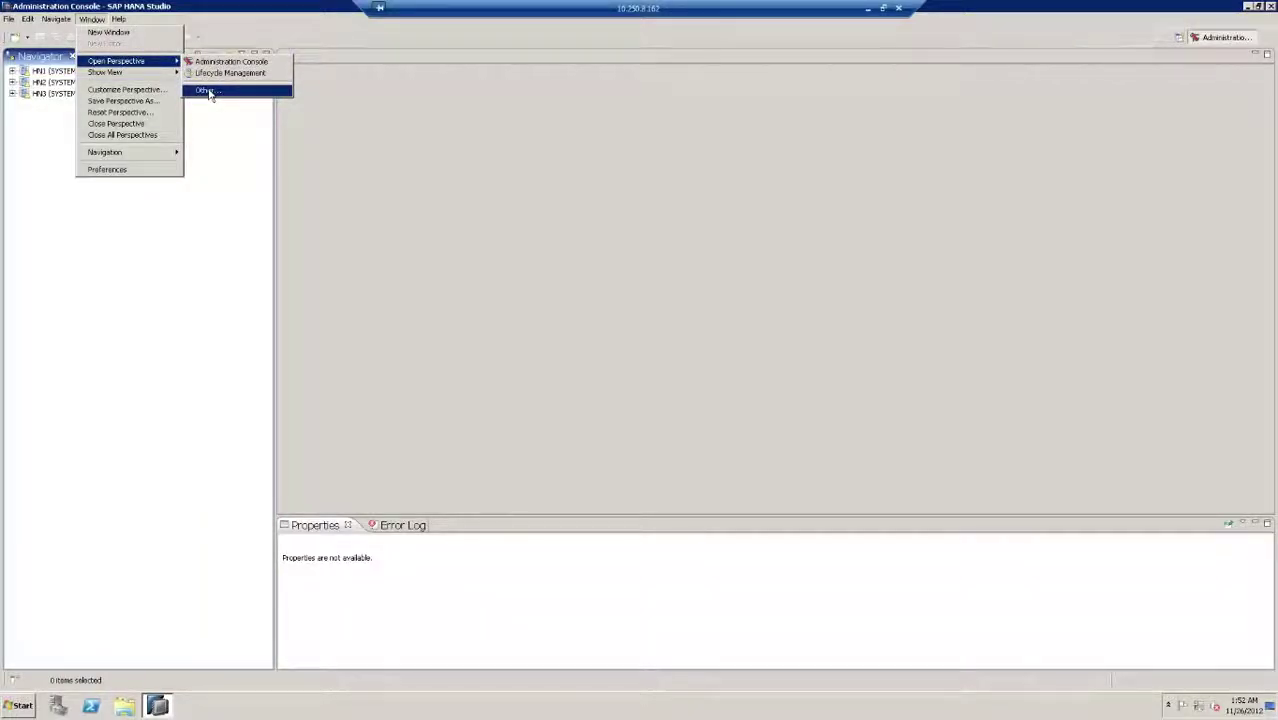
click(208, 91)
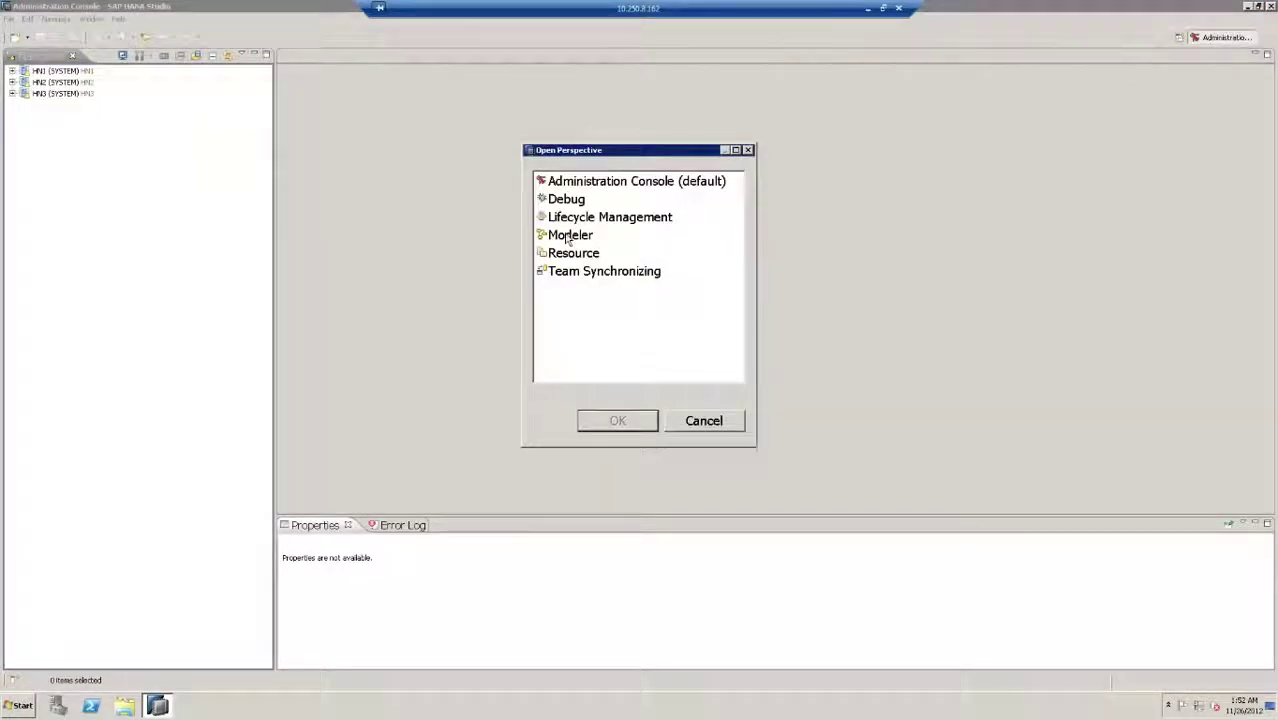
click(567, 236)
click(620, 421)
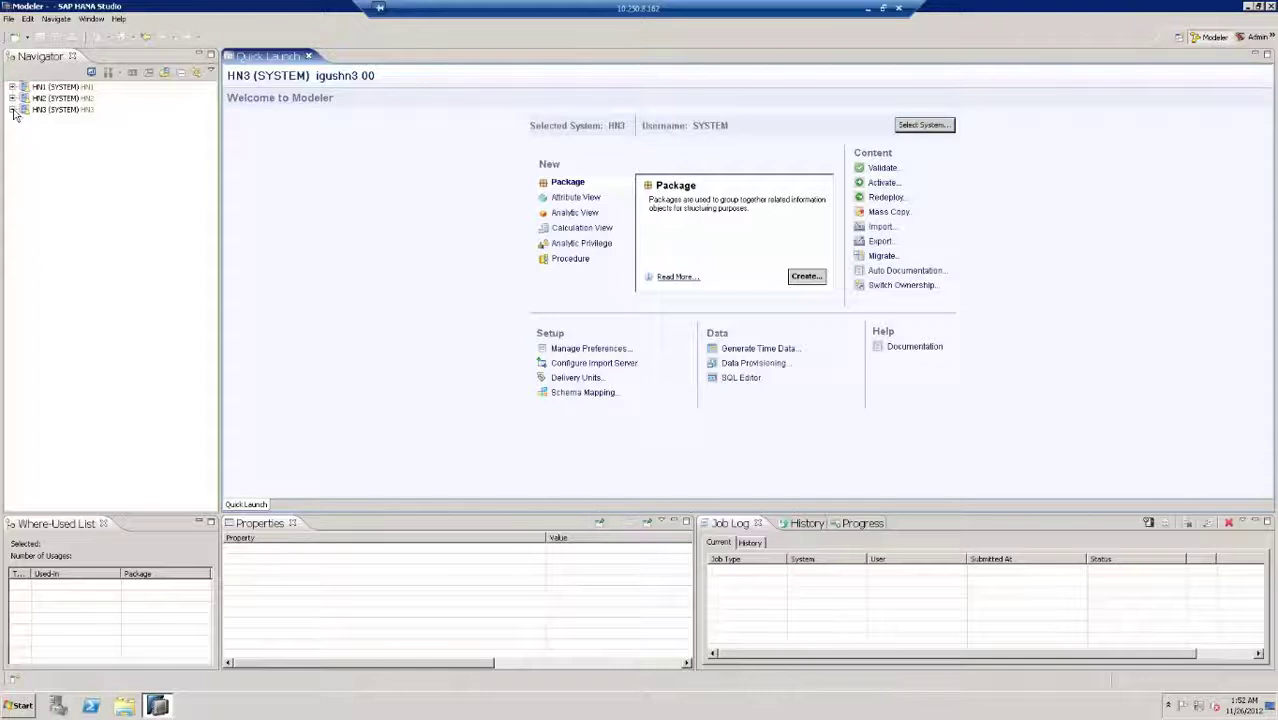
Expand the HN3 system's catalog down to the tables of the EFASHION_TUTORIAL schema.
click(13, 111)
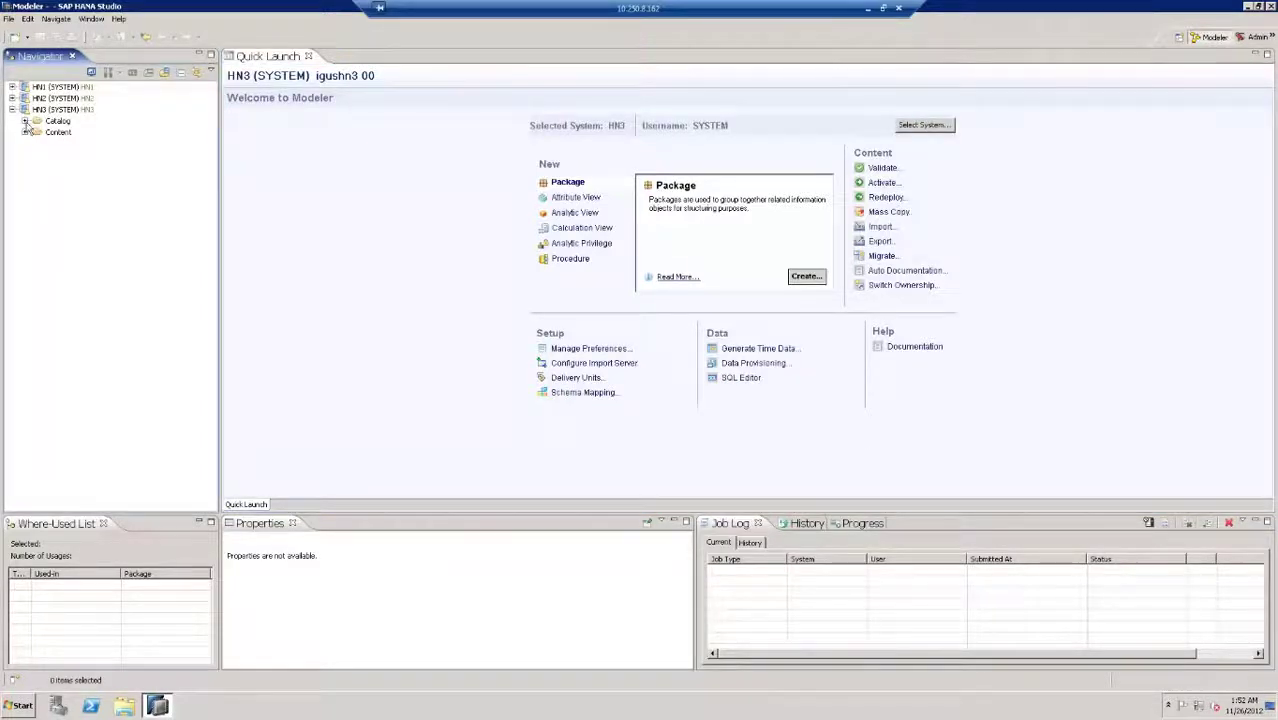
click(24, 121)
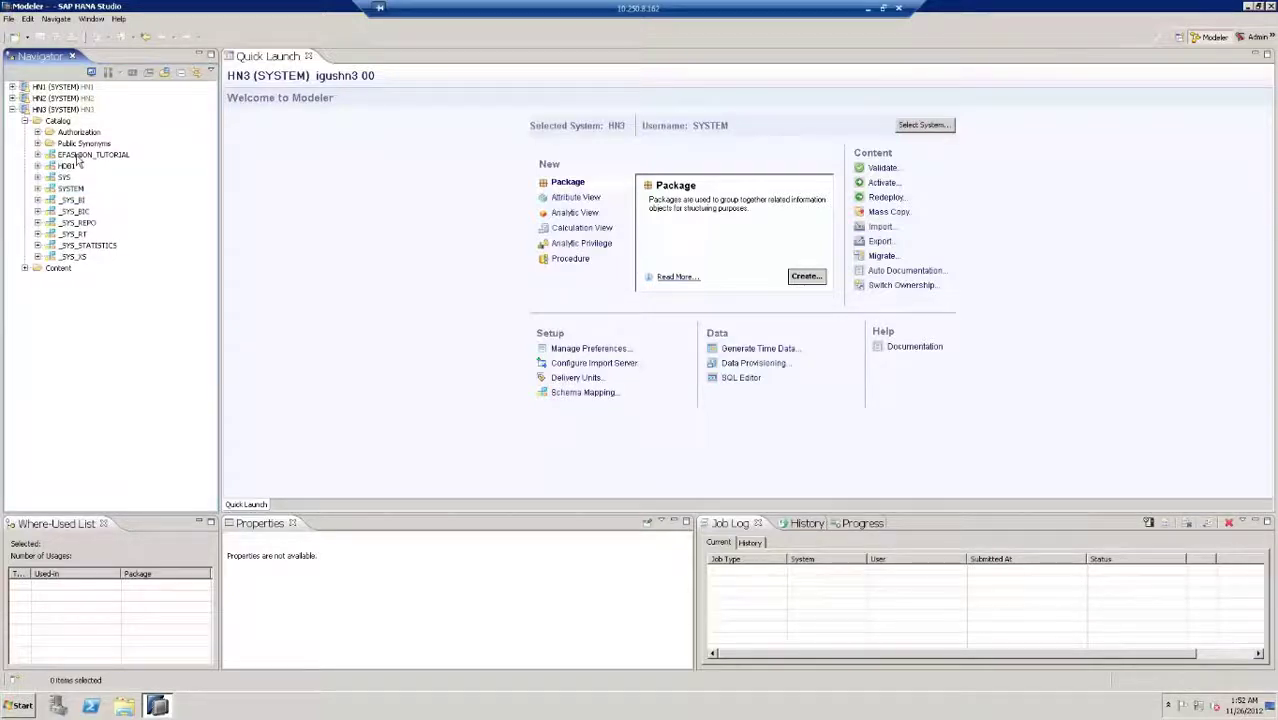
click(77, 156)
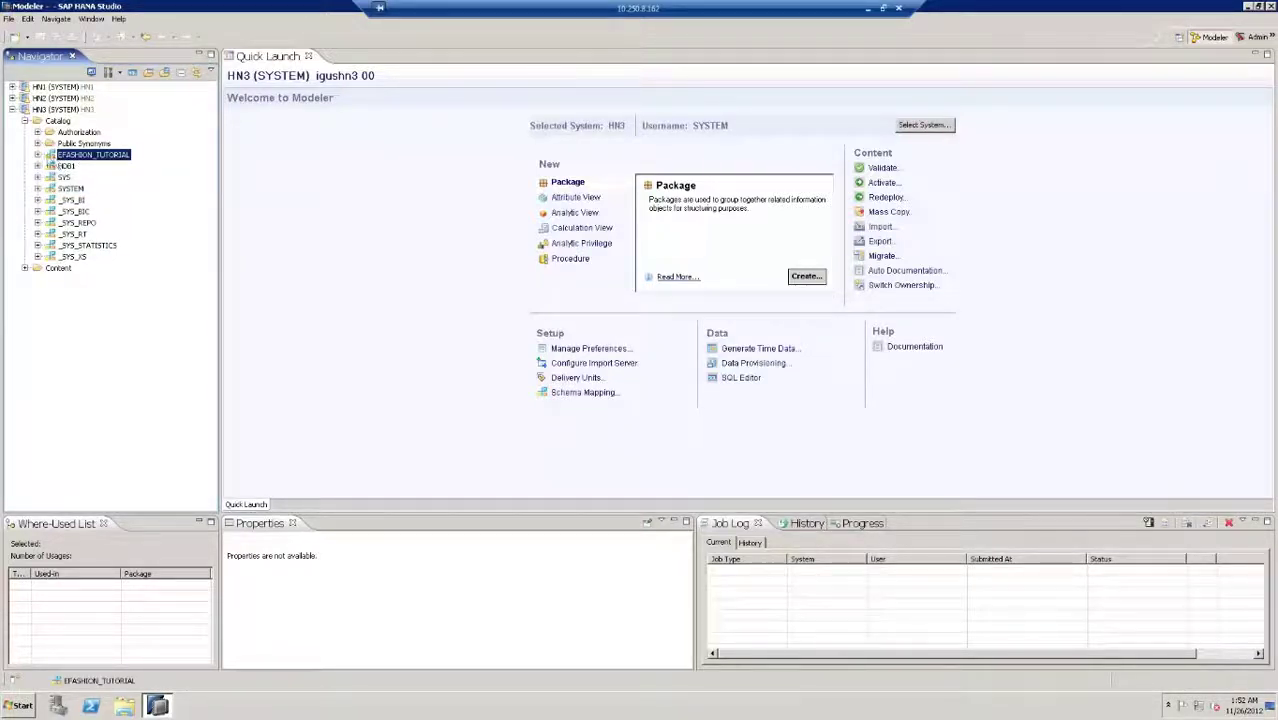
click(37, 155)
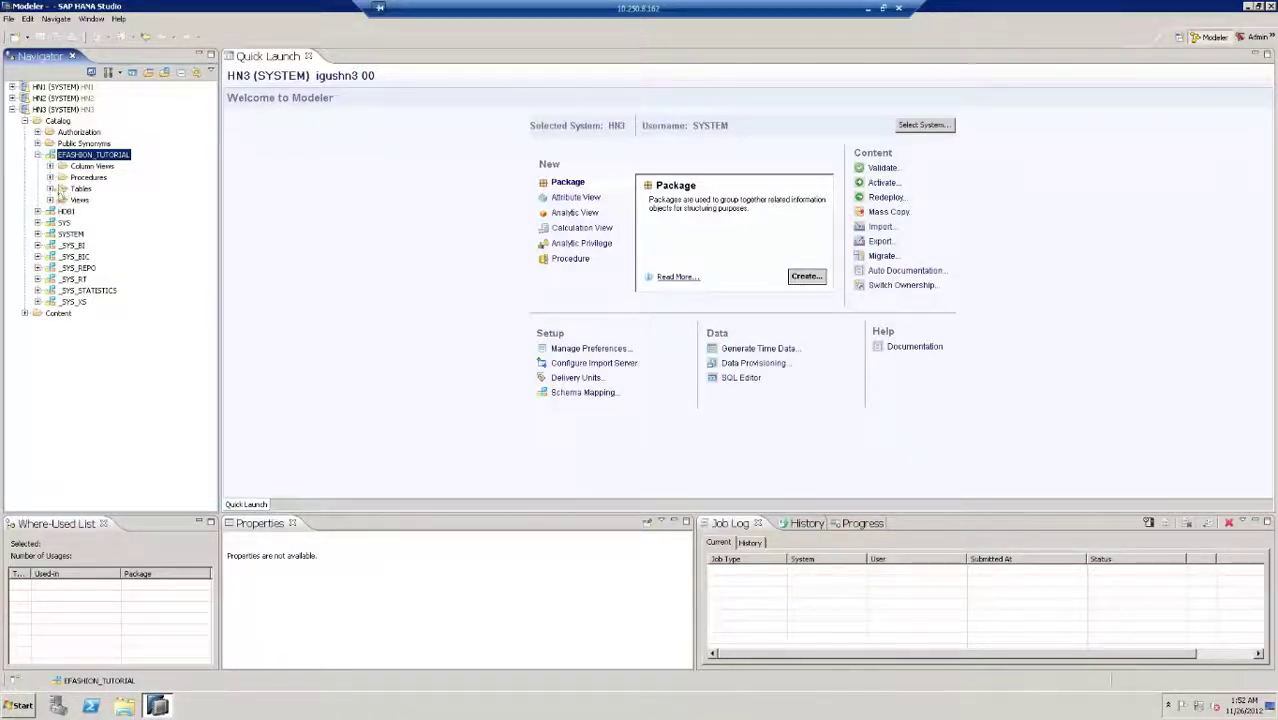
click(50, 189)
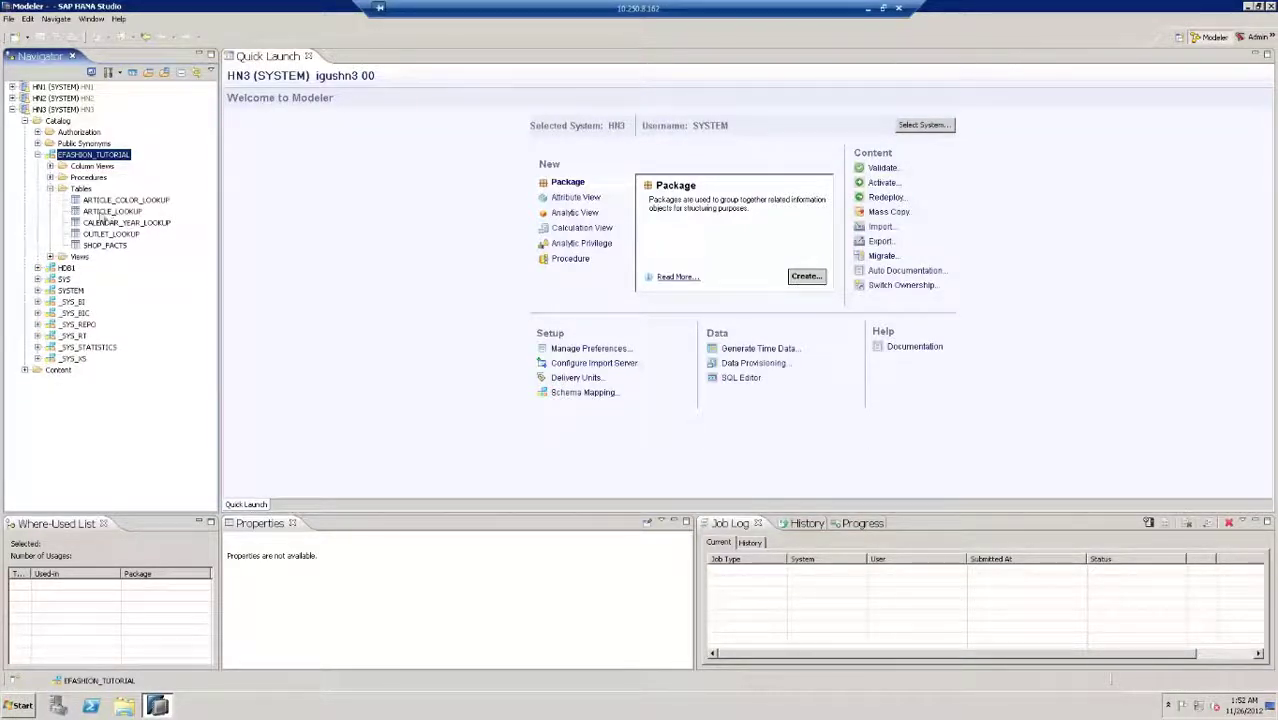
Go through the schema's tables one by one, from ARTICLE_COLOR_LOOKUP to SHOP_FACTS.
click(115, 201)
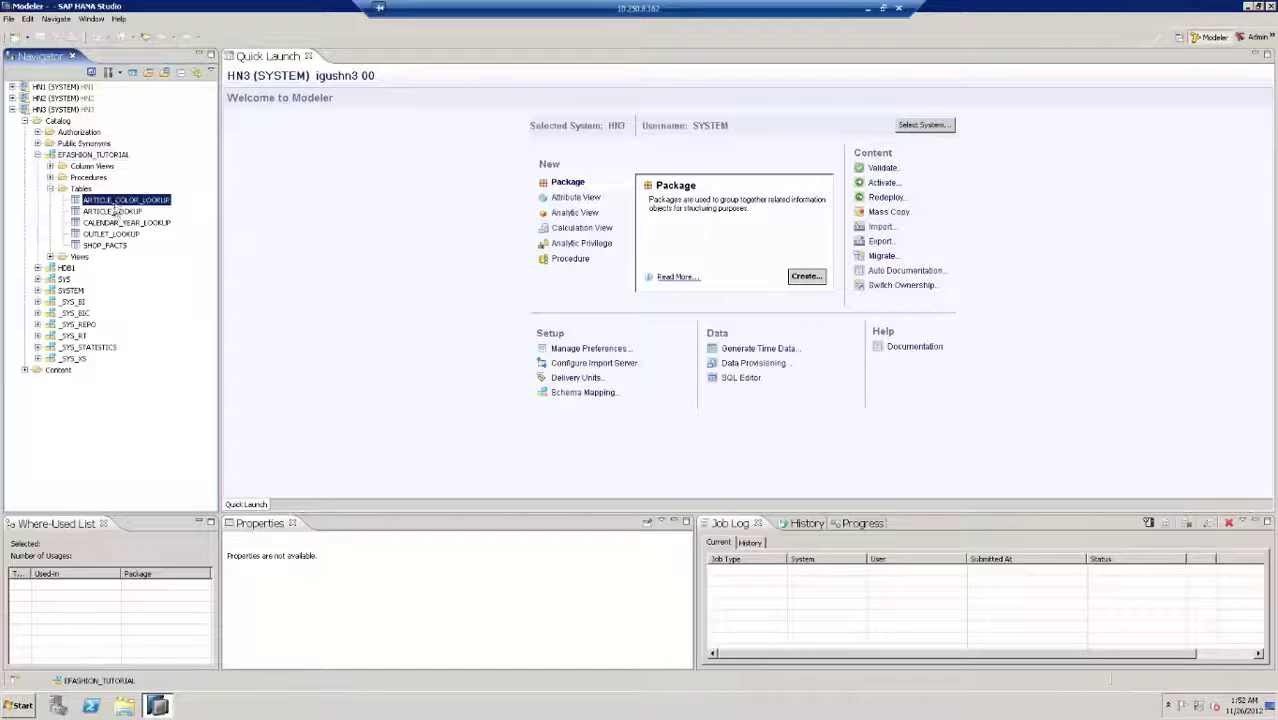
click(114, 212)
click(117, 223)
click(115, 234)
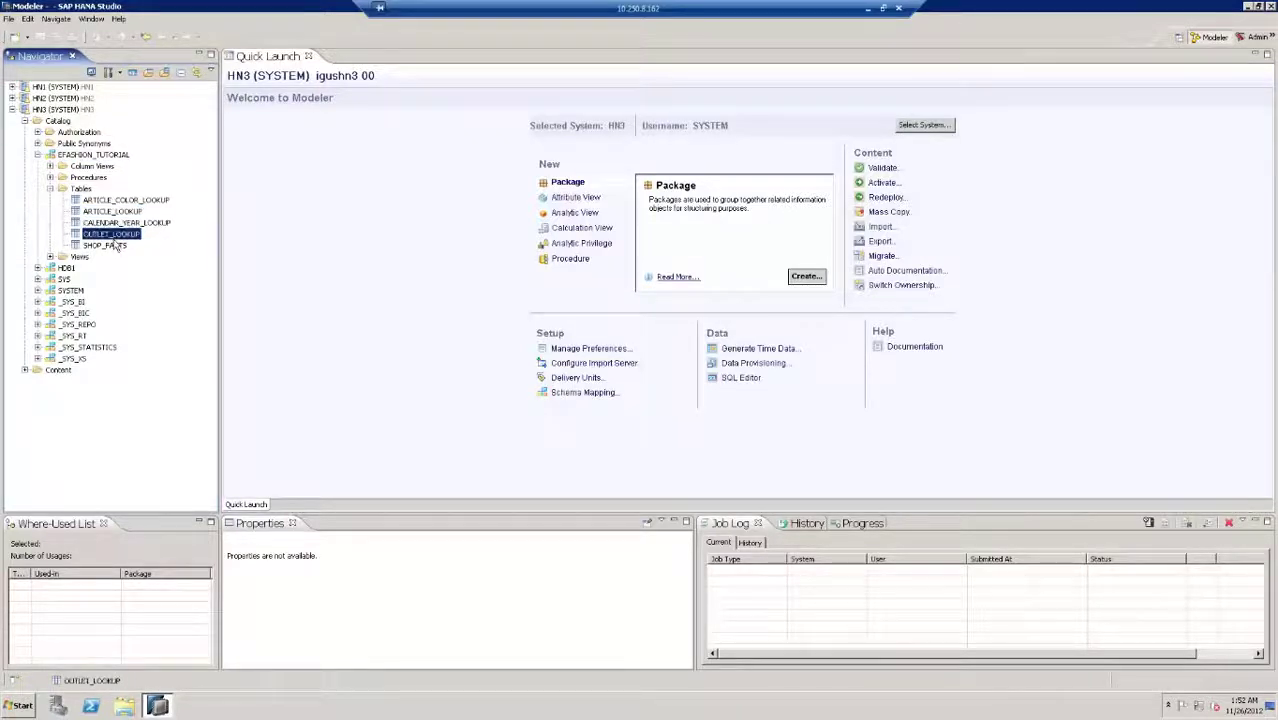
click(112, 246)
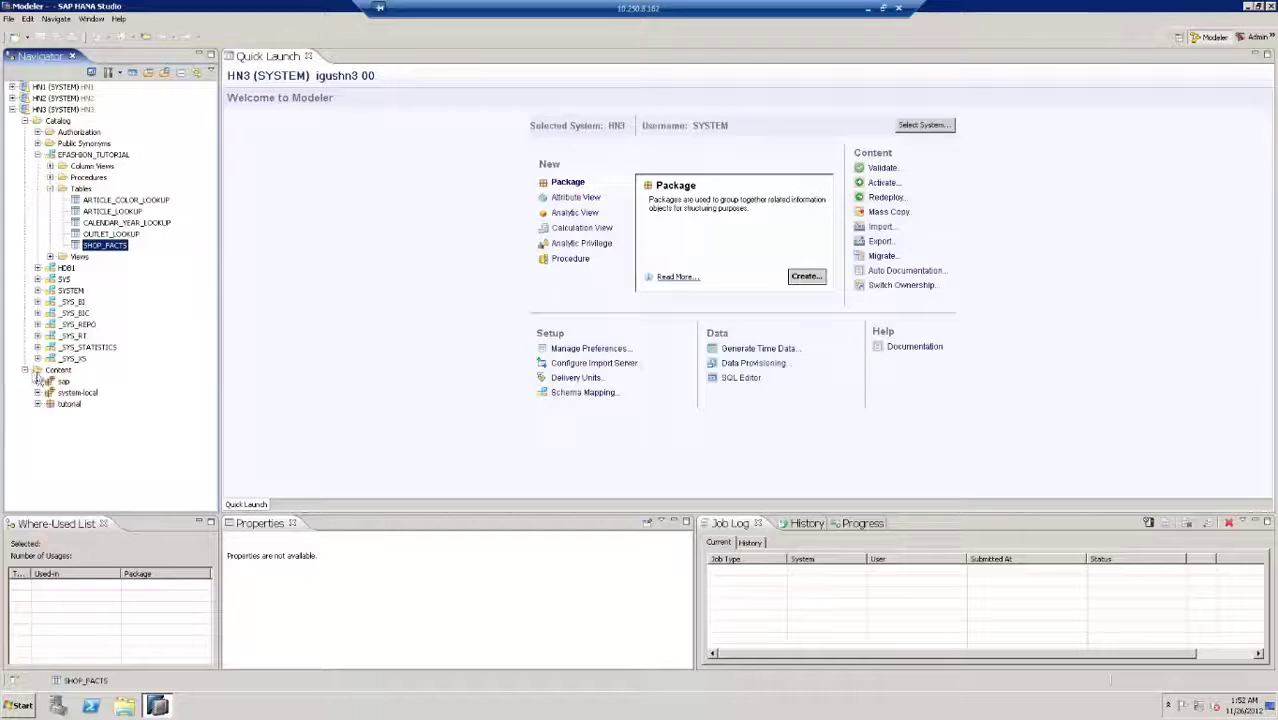
Create a package named efashion with the description efashion under the HN3 system's content.
click(66, 370)
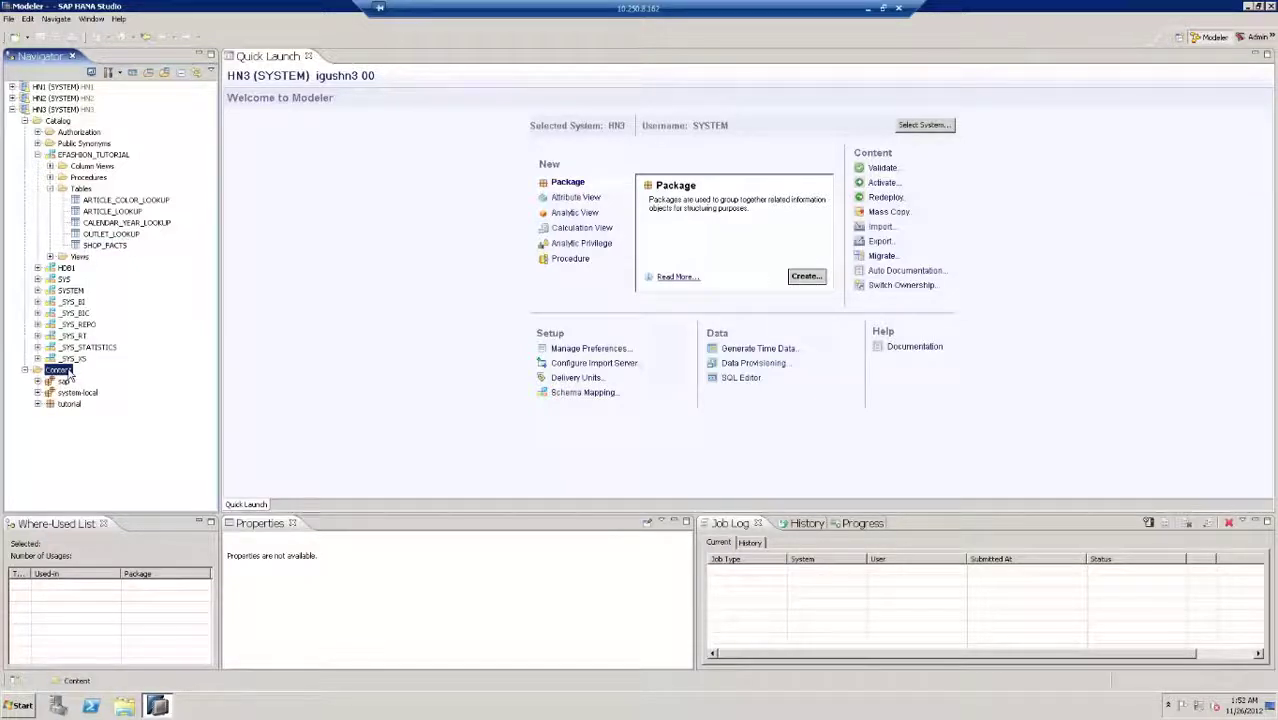
right_click(70, 374)
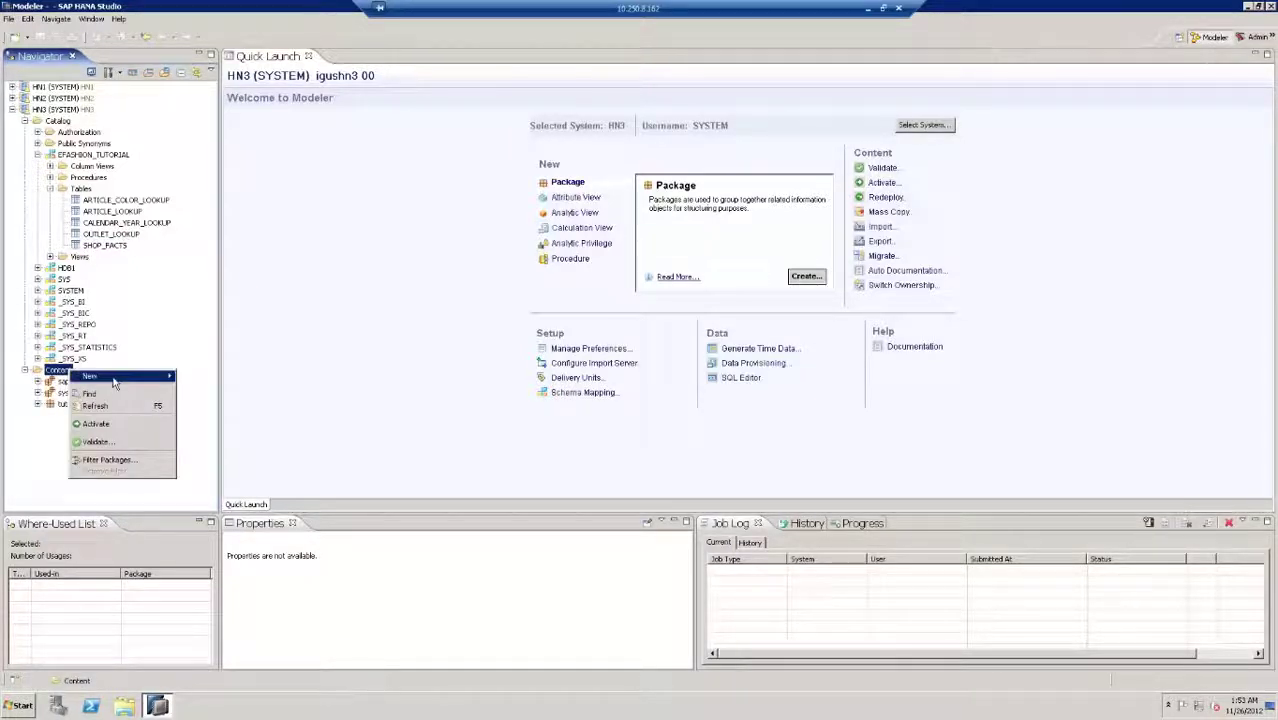
click(190, 376)
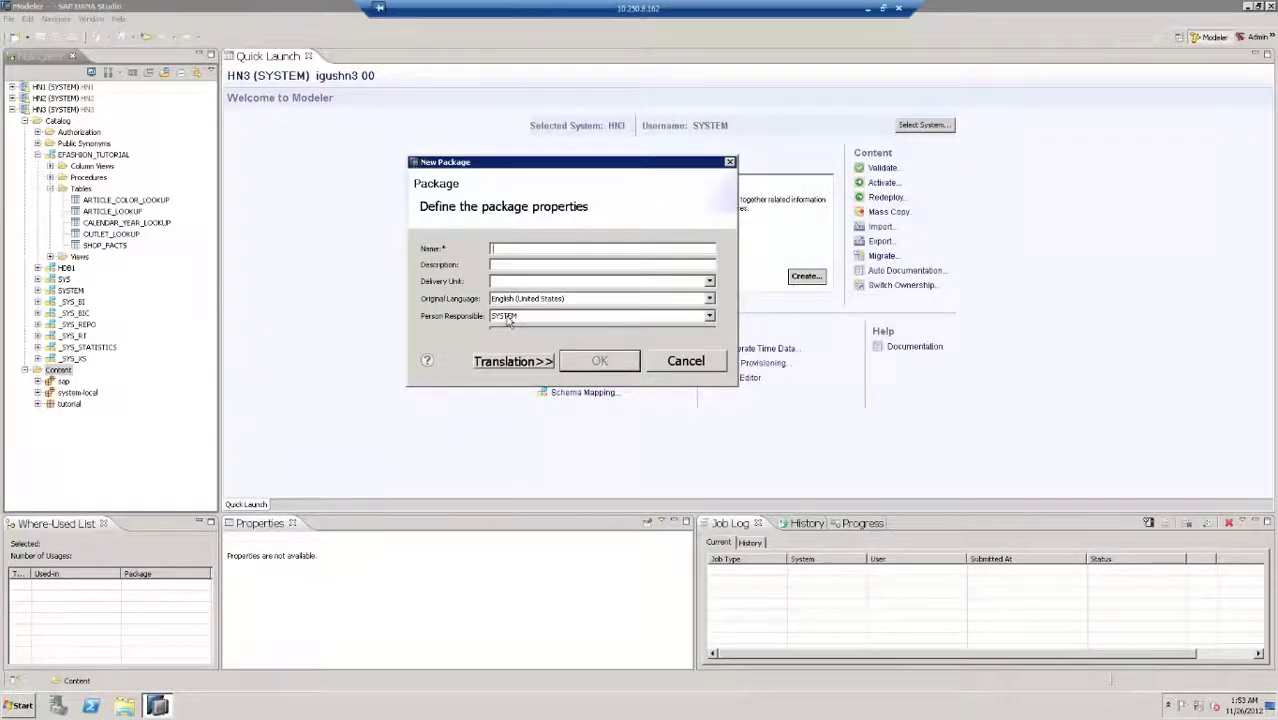
text(efas)
click(505, 264)
text(efashion)
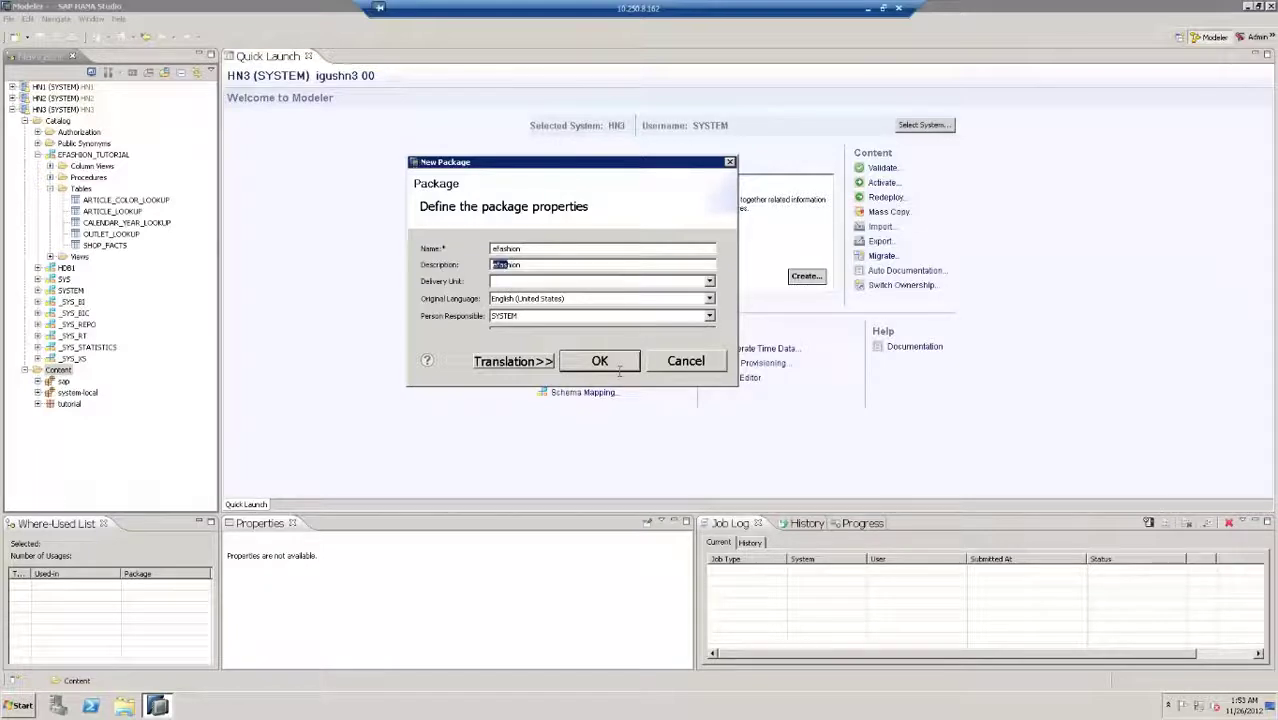
click(603, 362)
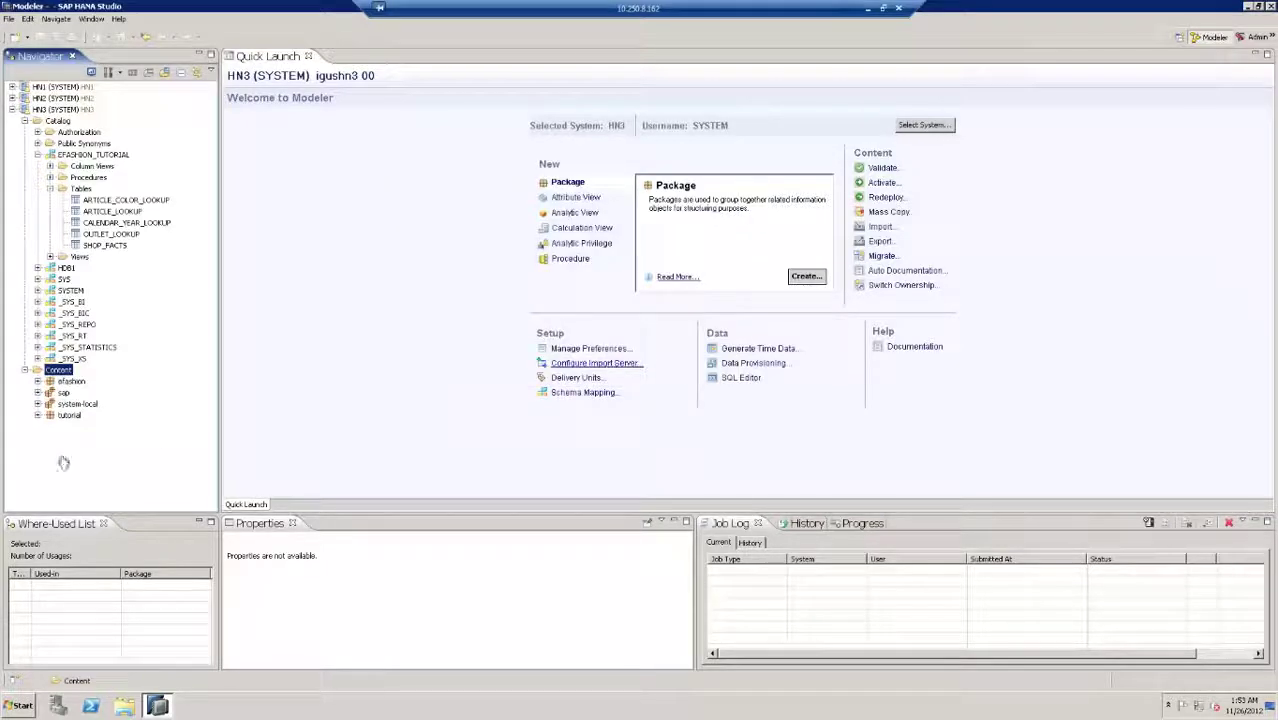
Start a new standard attribute view named ARTICLE in the efashion package and proceed to its table selection.
click(66, 383)
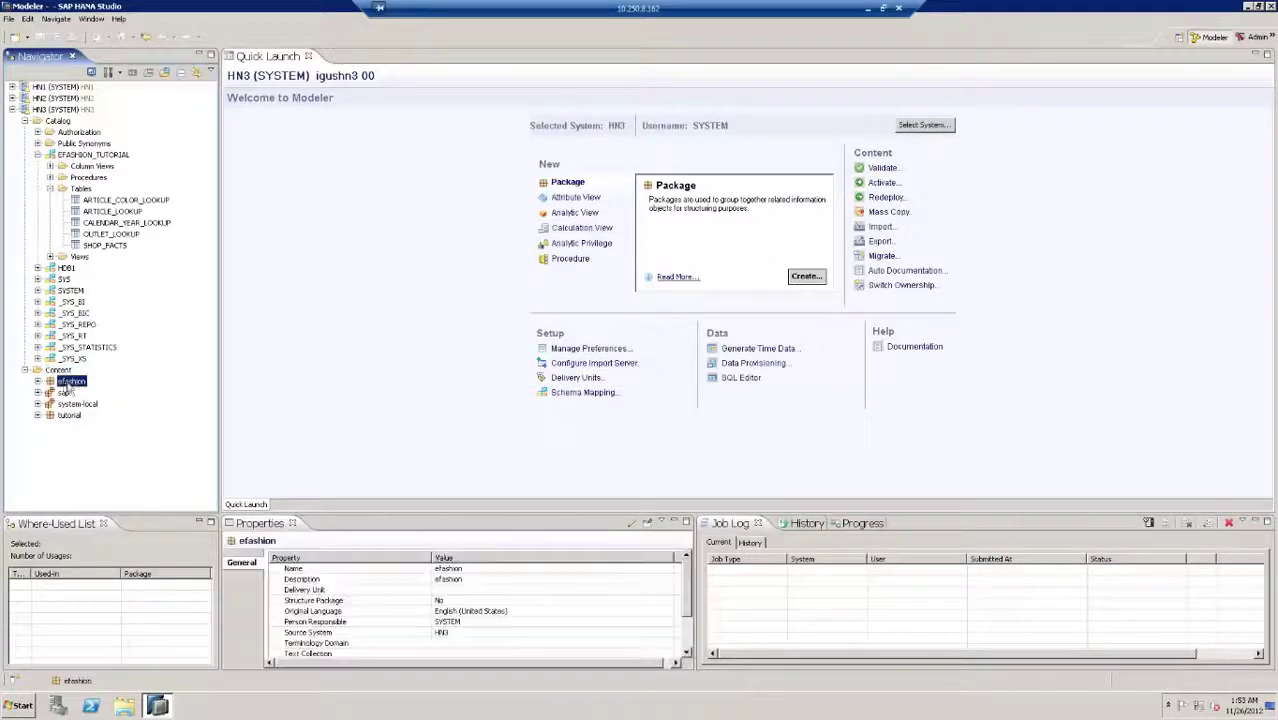
click(37, 382)
right_click(76, 385)
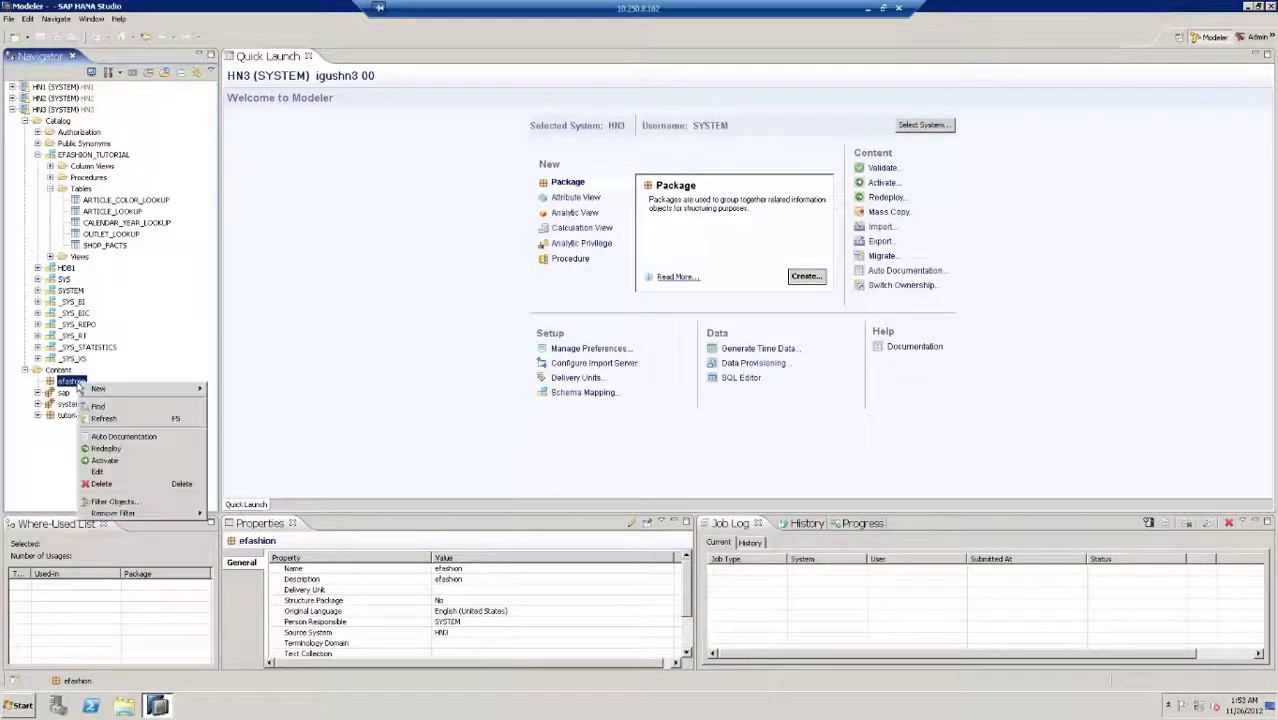
mouse_move(143, 392)
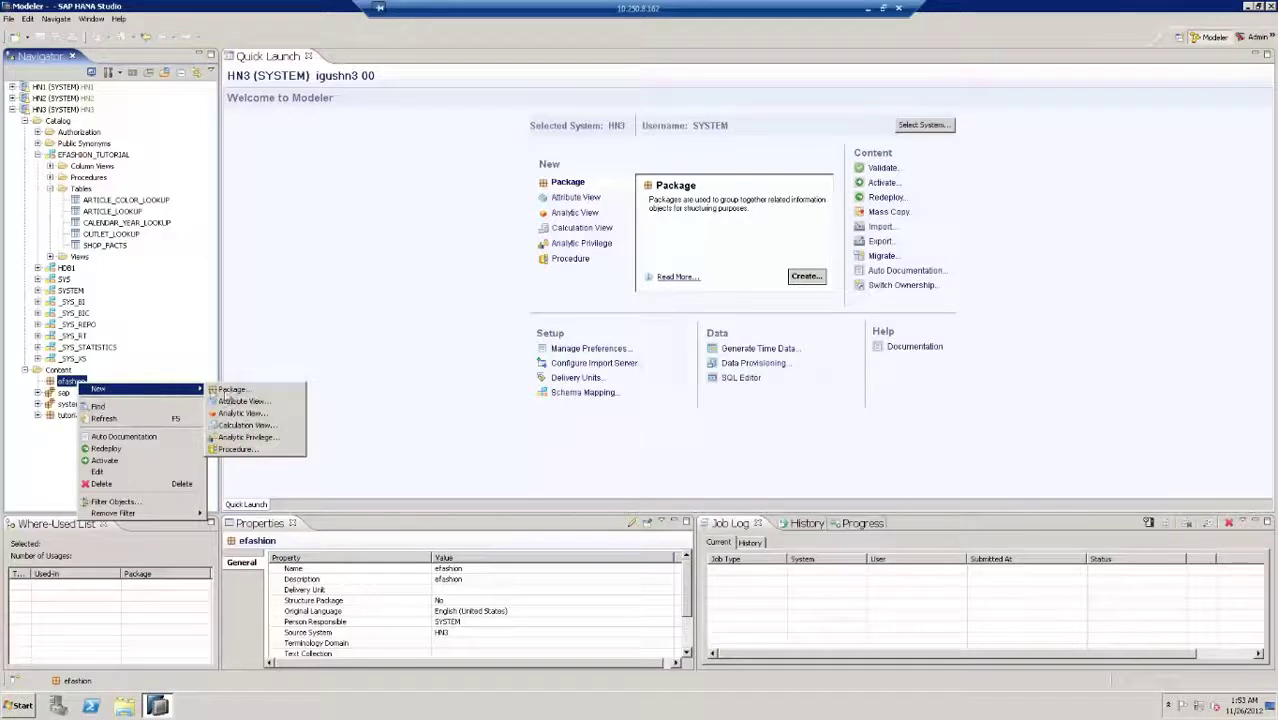
click(243, 402)
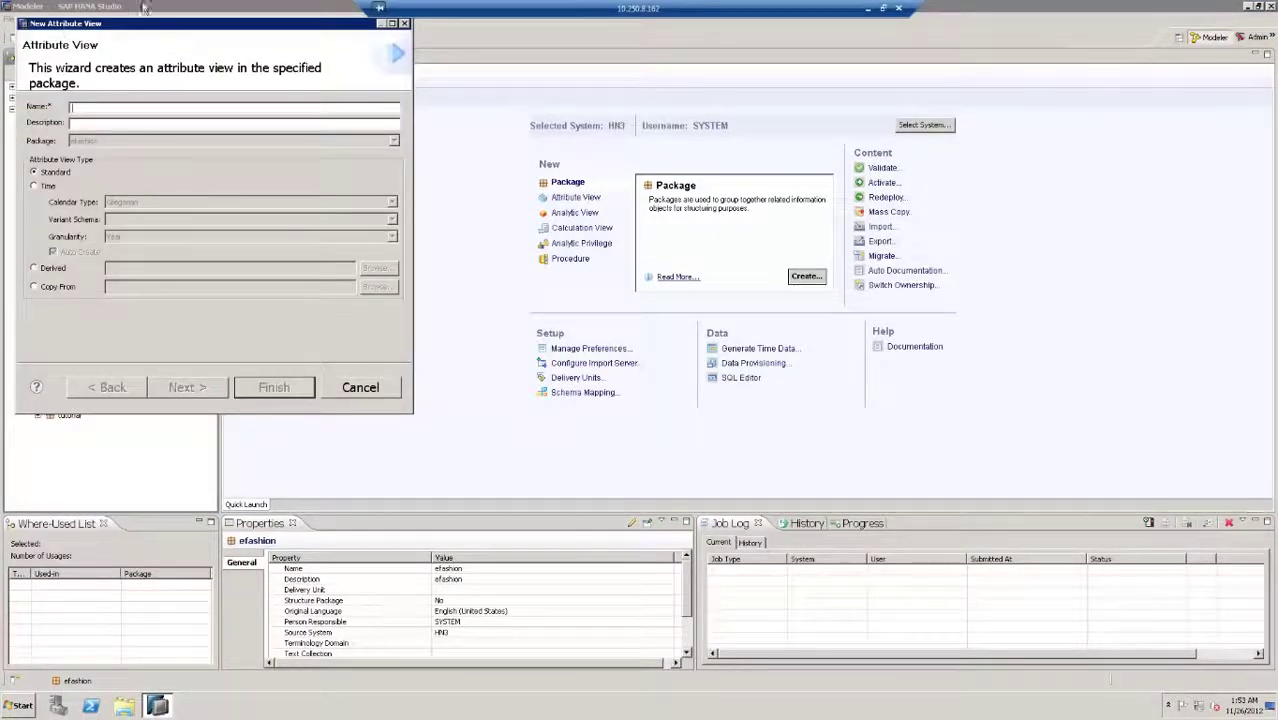
drag(137, 24, 420, 116)
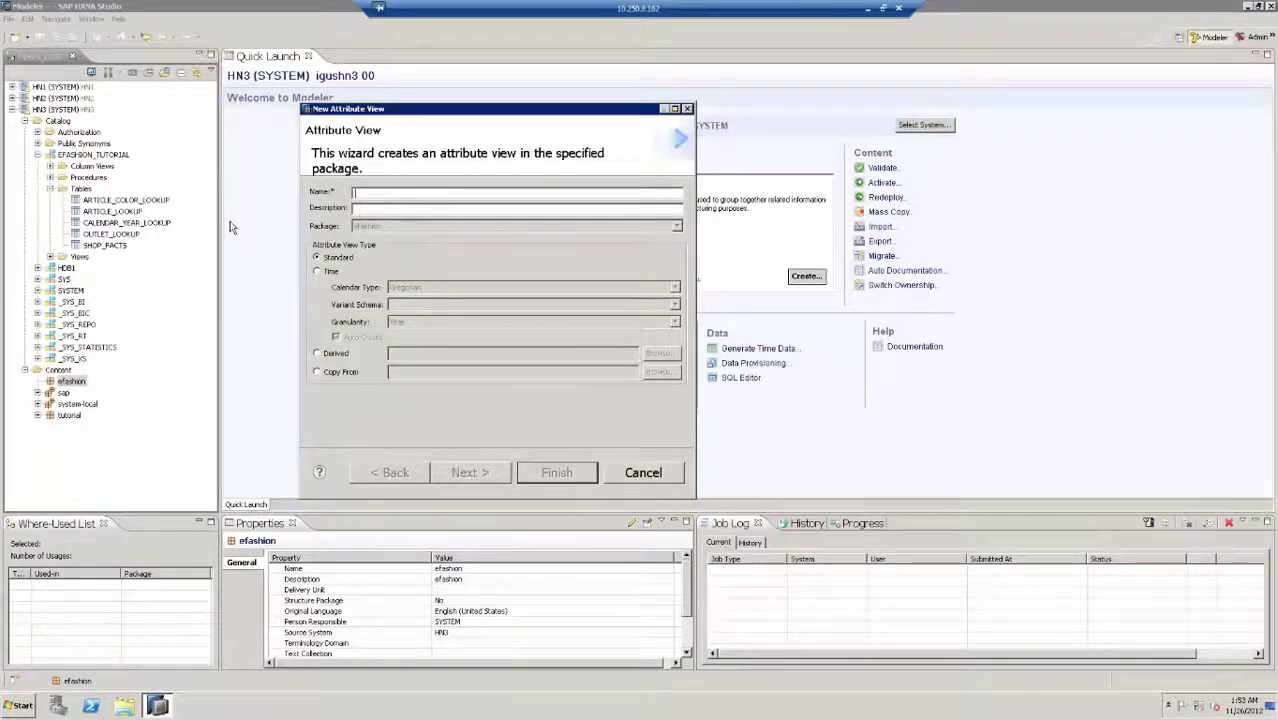
key(Caps_Lock)
text(ART)
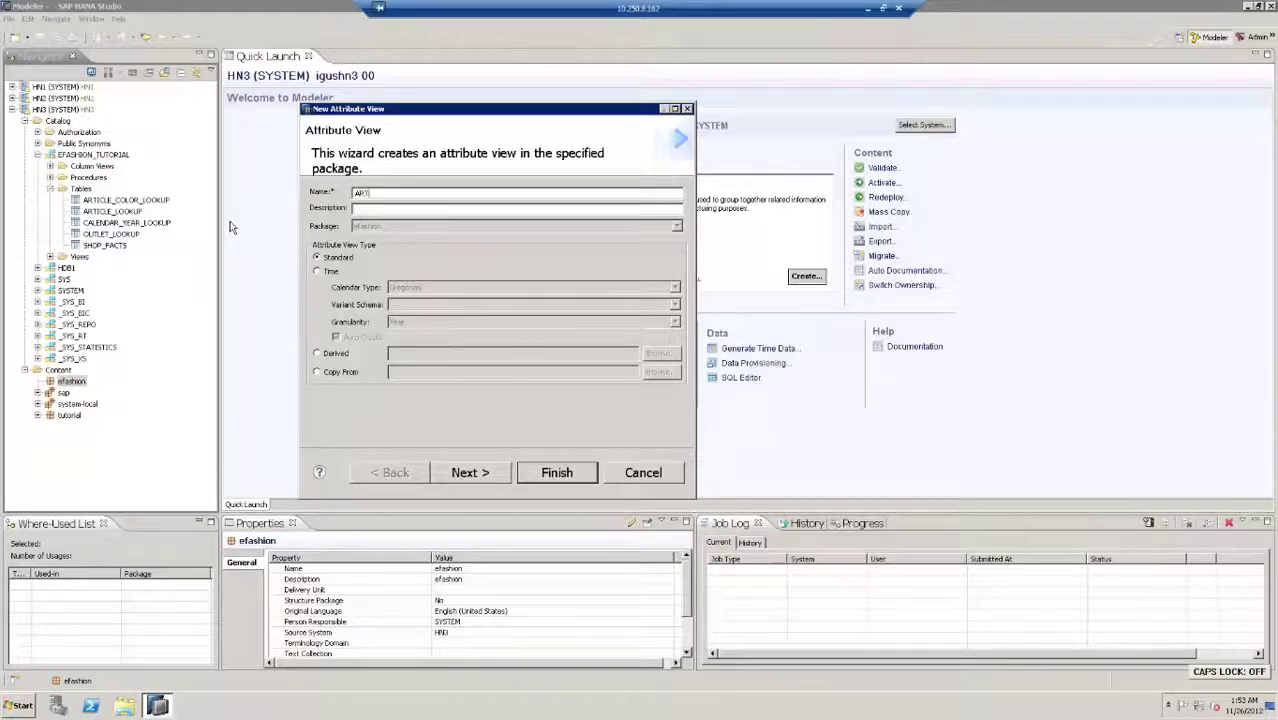
text(ICLE)
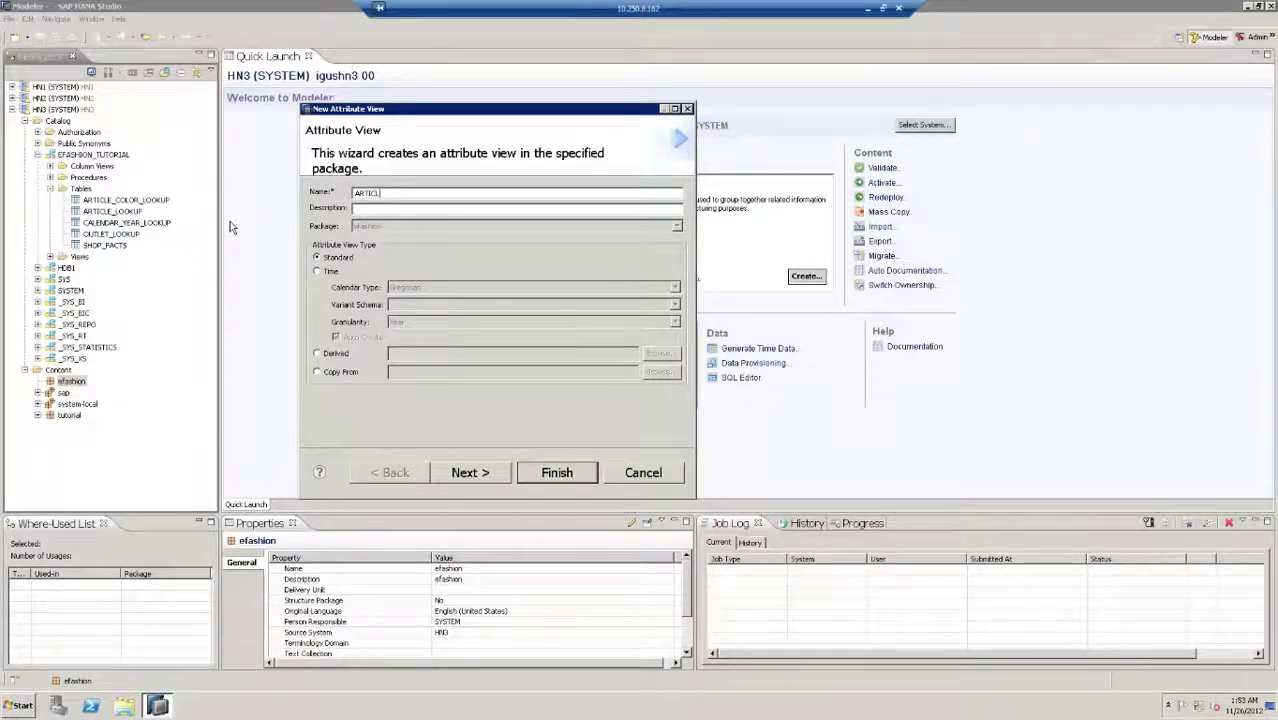
click(463, 472)
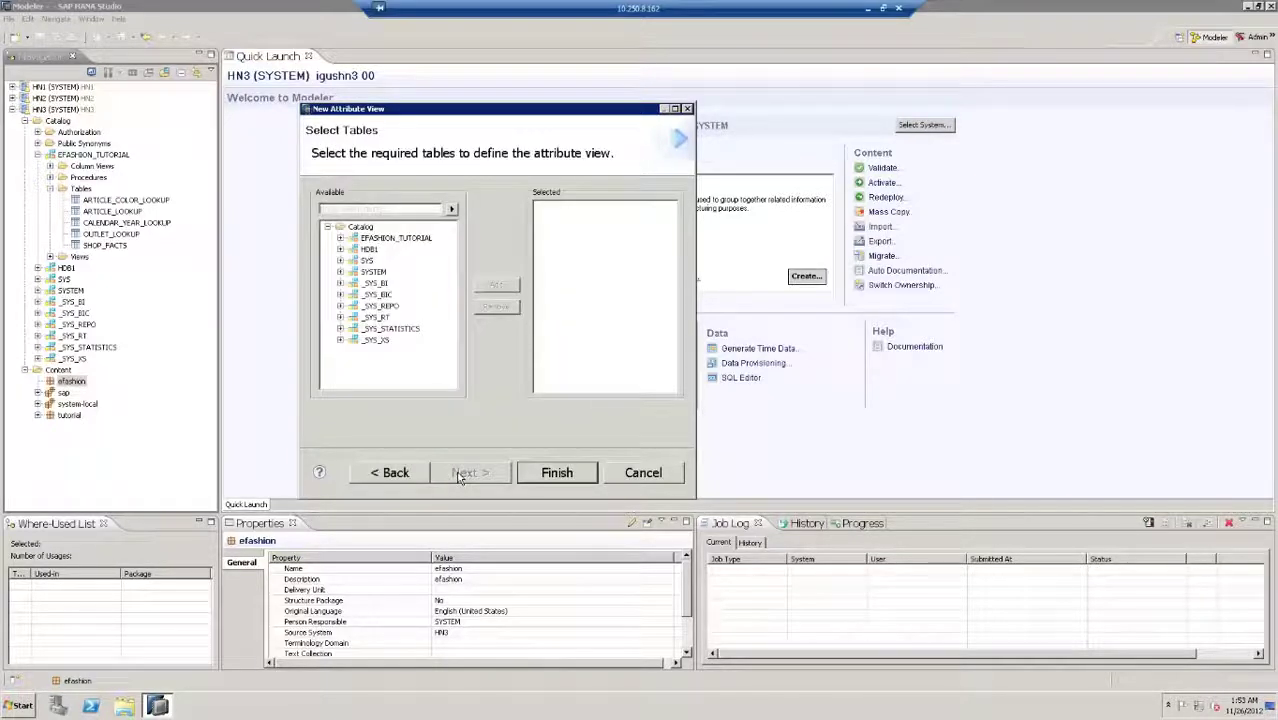
Add the ARTICLE_LOOKUP table from the EFASHION_TUTORIAL schema to the attribute view and finish creating it.
click(340, 238)
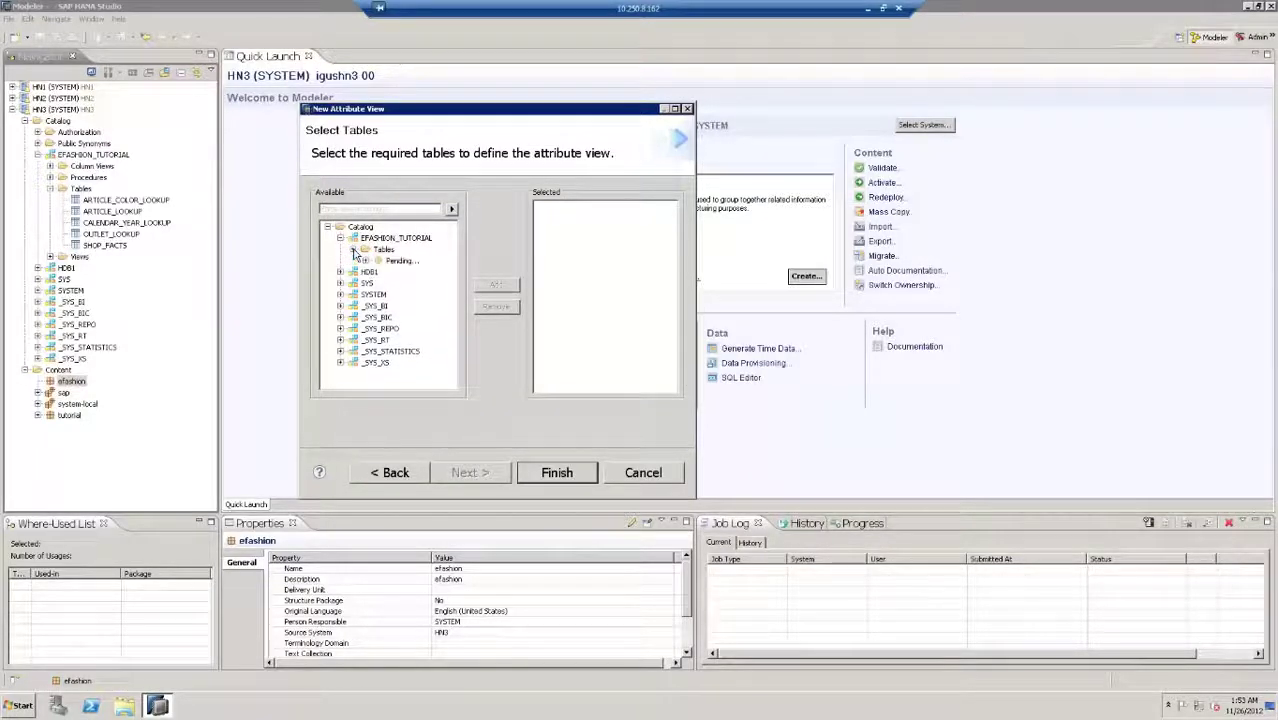
click(352, 250)
click(430, 273)
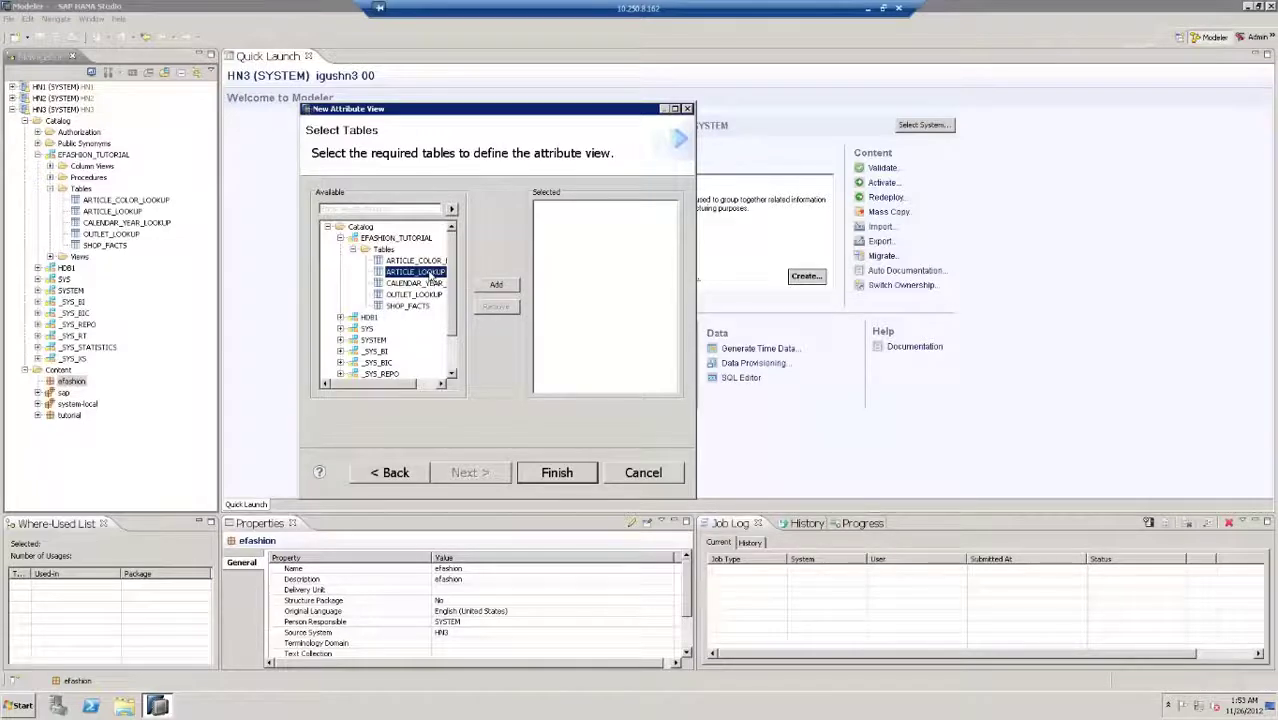
click(496, 285)
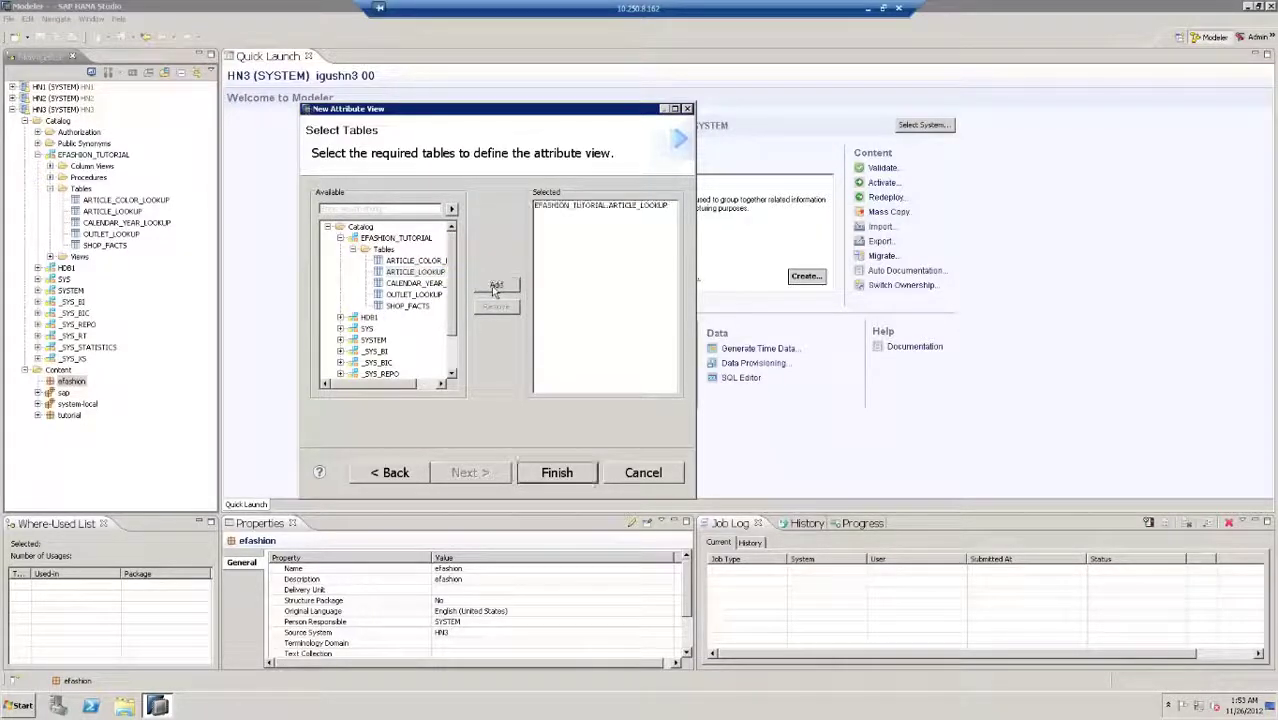
click(566, 209)
click(556, 473)
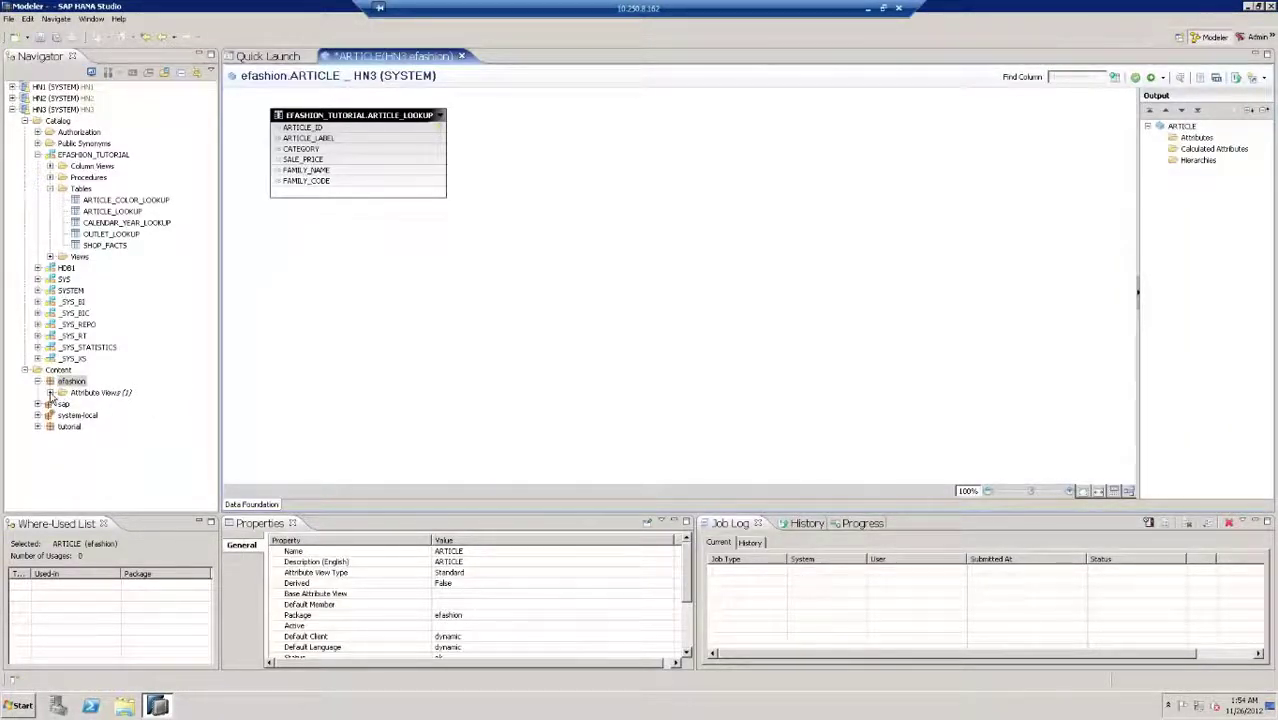
Locate the ARTICLE view in the efashion package and inspect its attribute, calculated attribute and hierarchy folders and the ARTICLE_ID column.
click(50, 393)
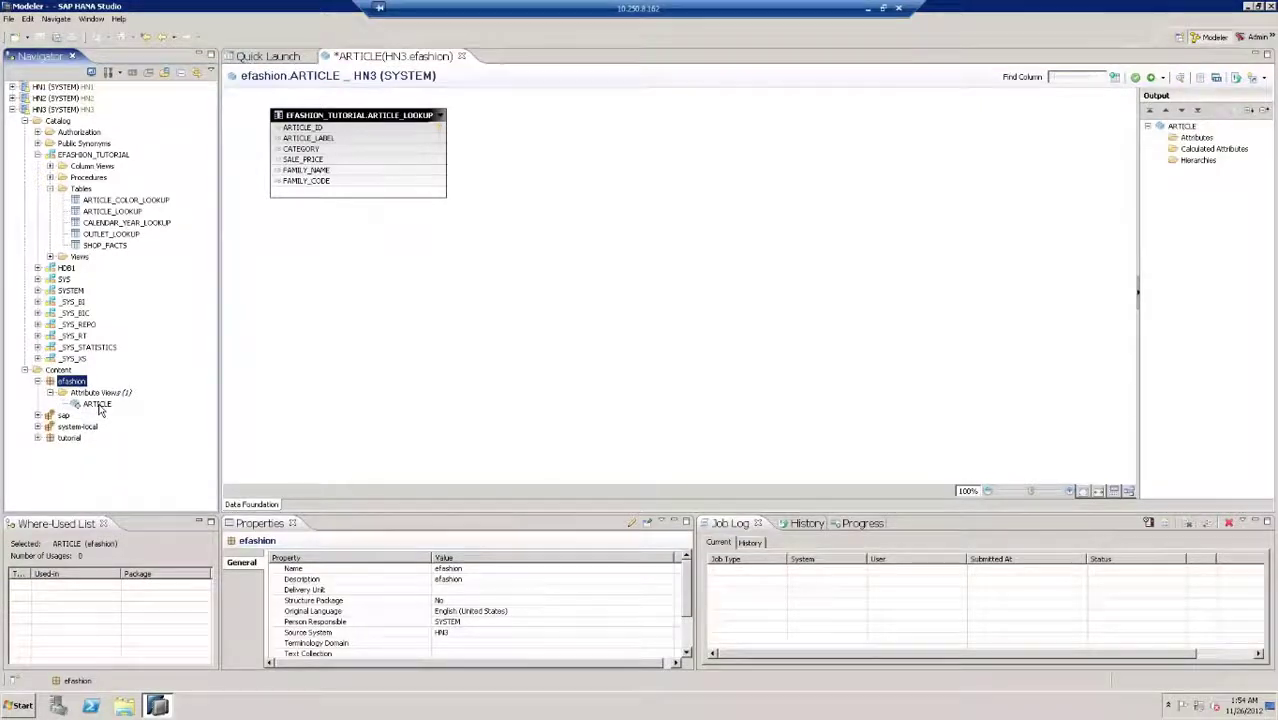
click(98, 405)
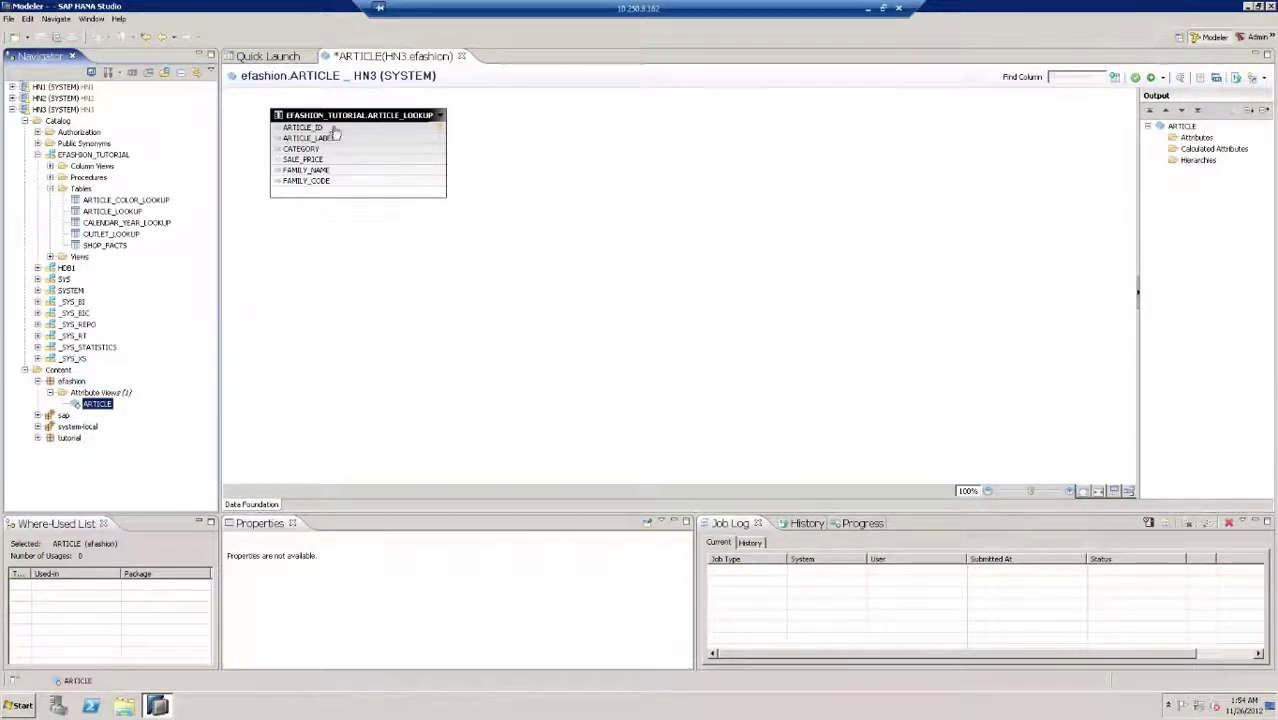
mouse_move(333, 133)
click(1180, 127)
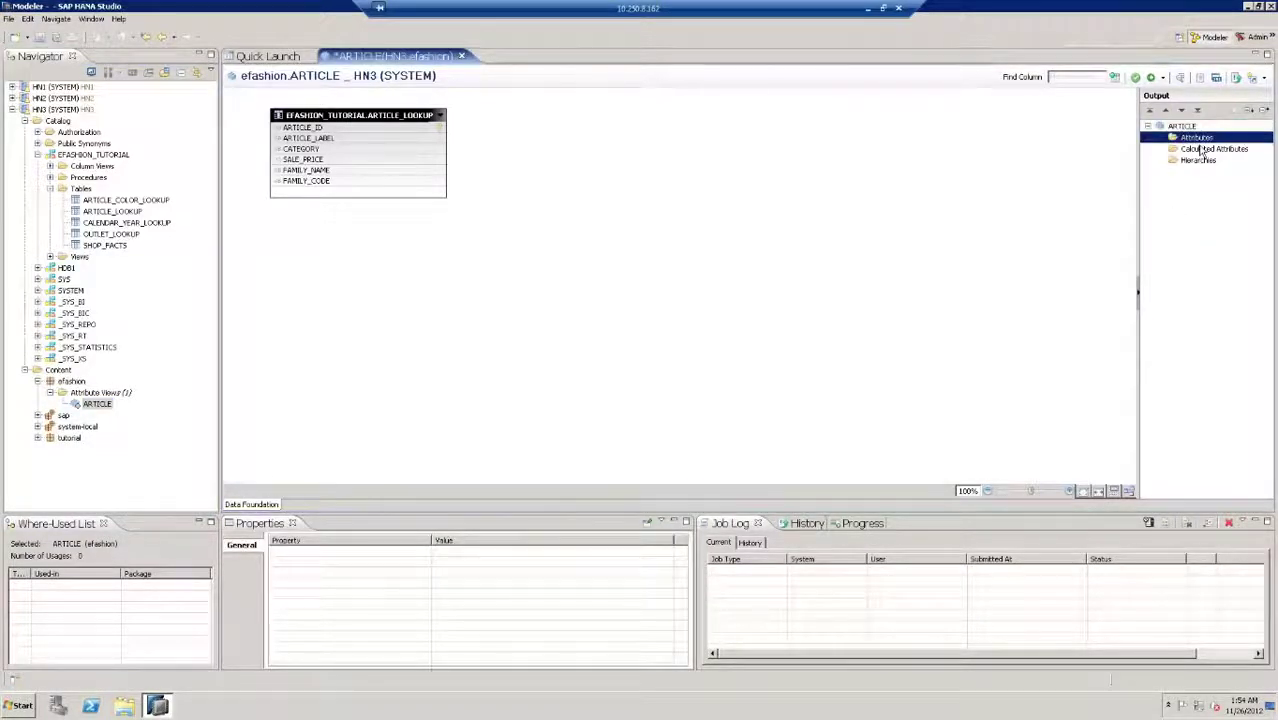
click(1207, 150)
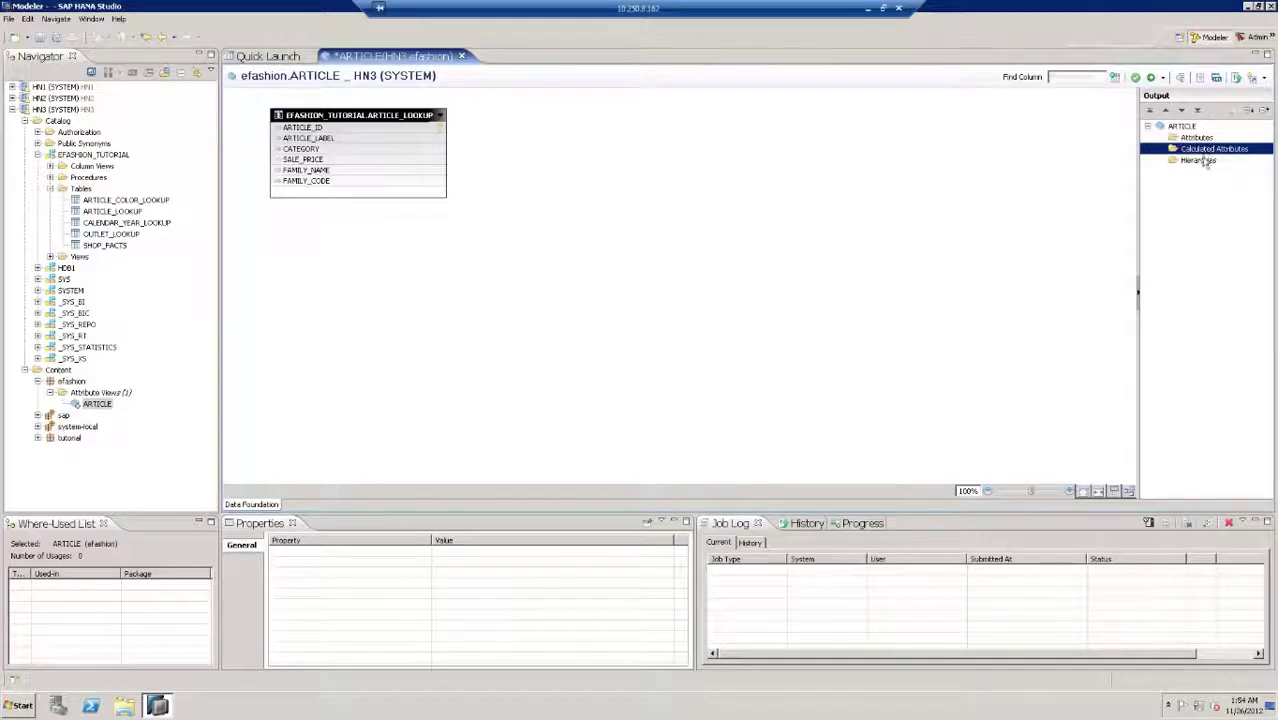
click(1199, 163)
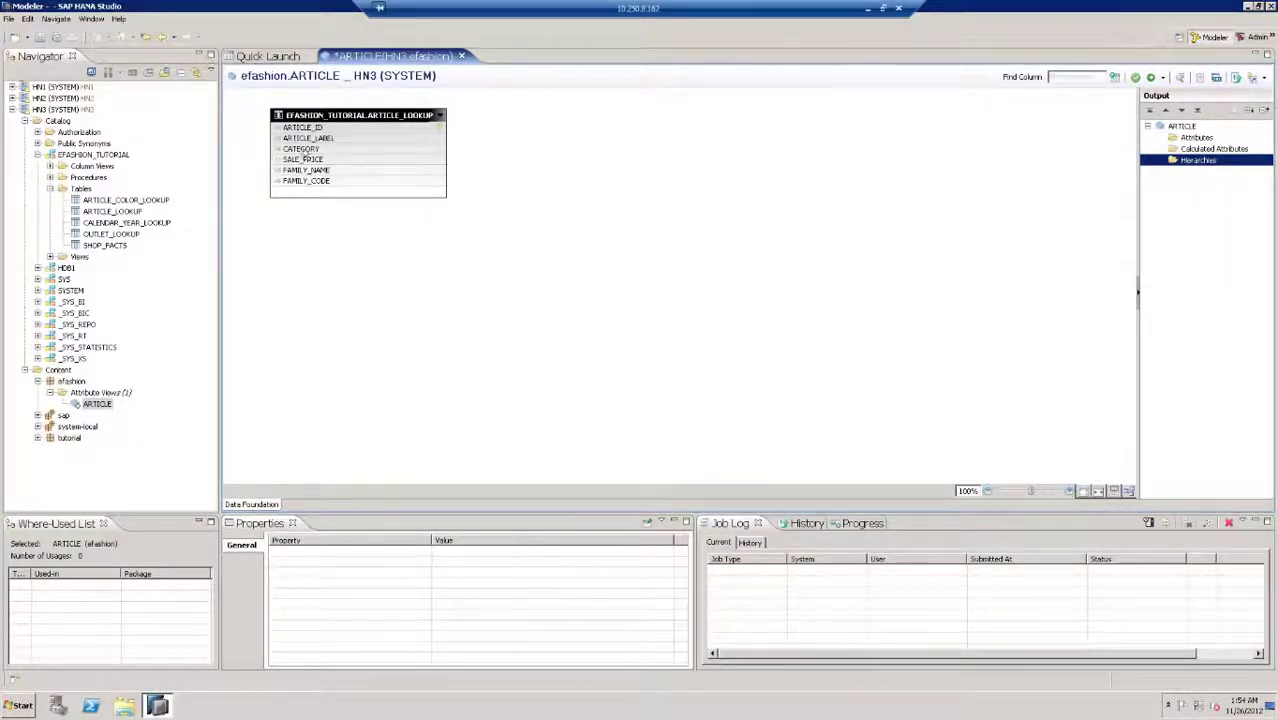
click(323, 129)
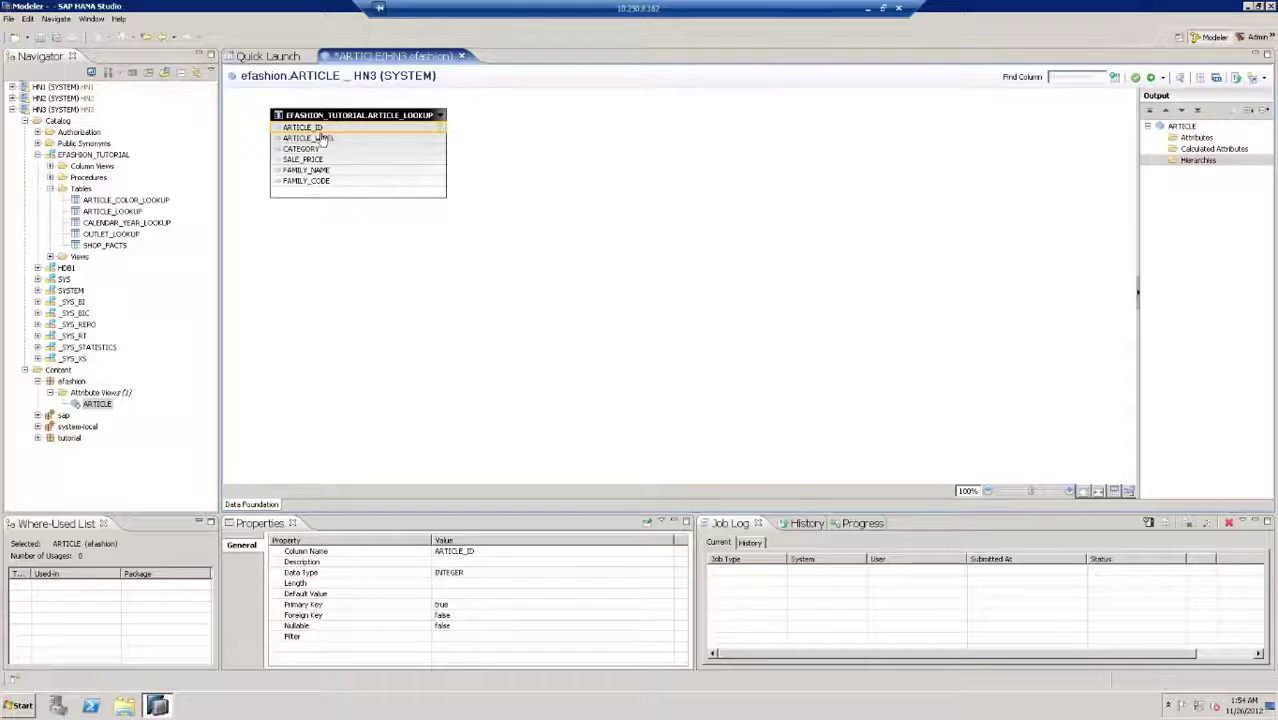
Add ARTICLE_ID as the key attribute and ARTICLE_LABEL, CATEGORY, SALE_PRICE, FAMILY_NAME and FAMILY_CODE as attributes of the ARTICLE view.
right_click(330, 131)
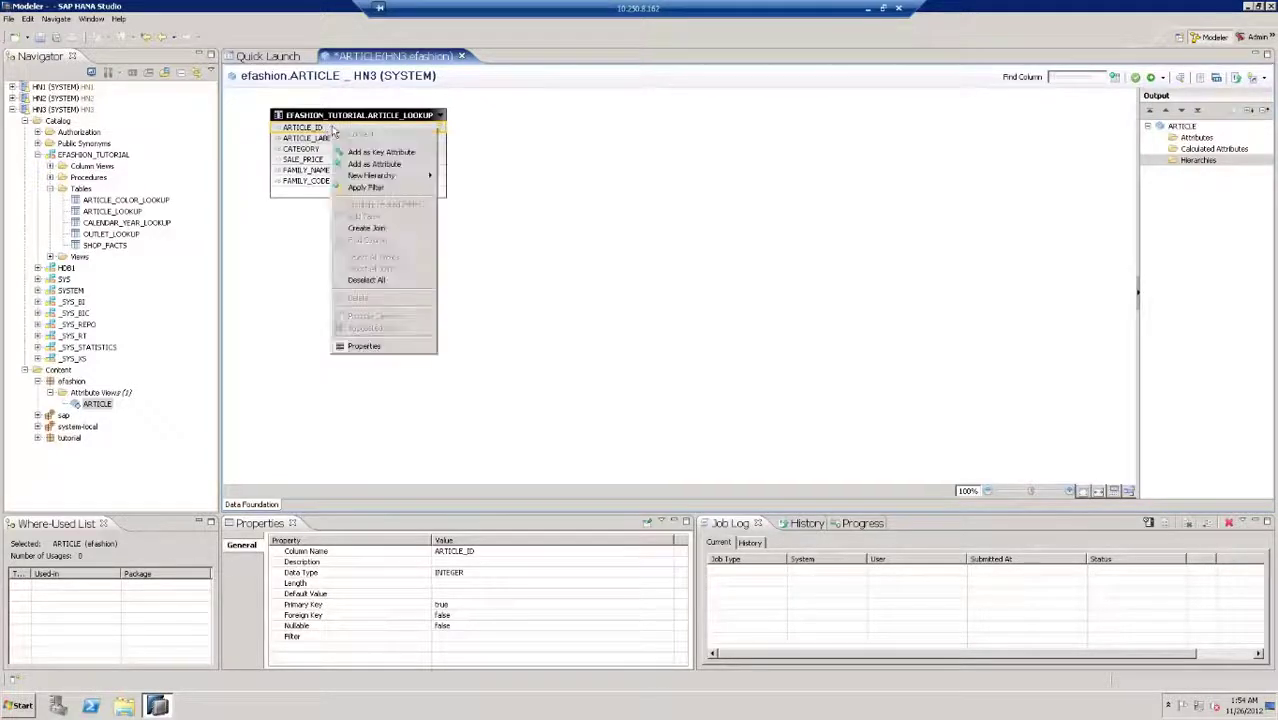
click(398, 151)
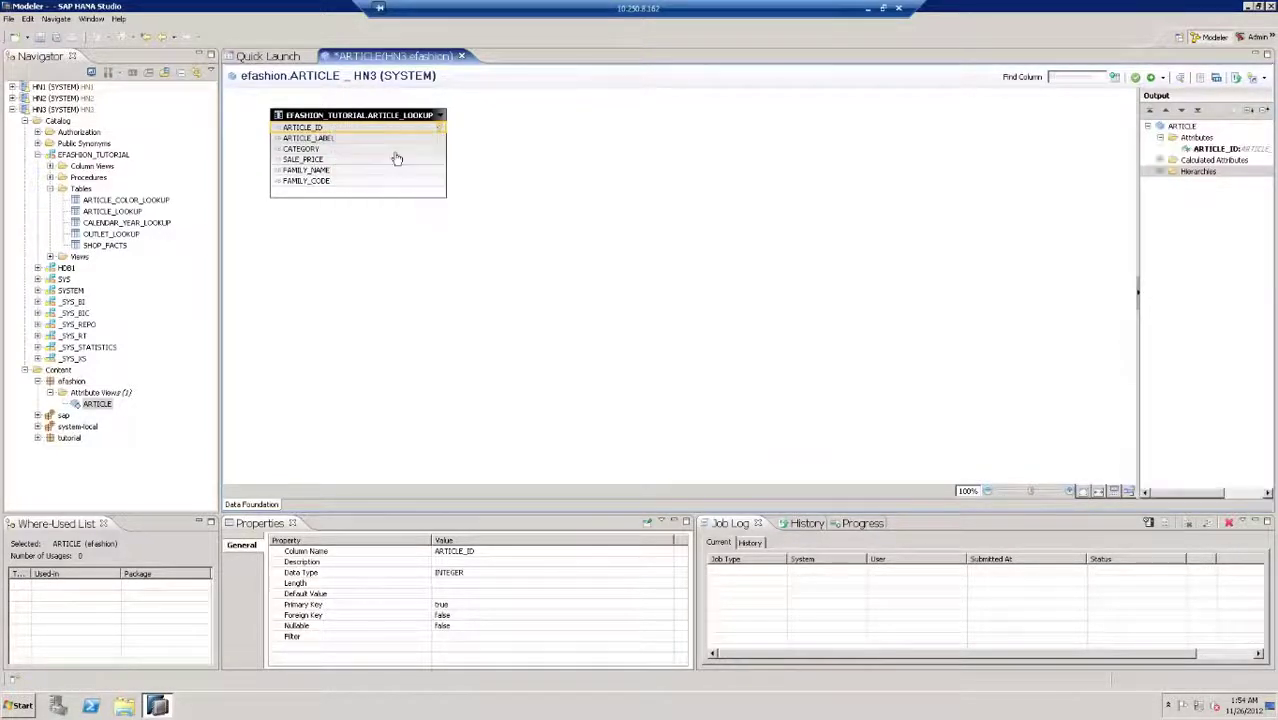
click(343, 144)
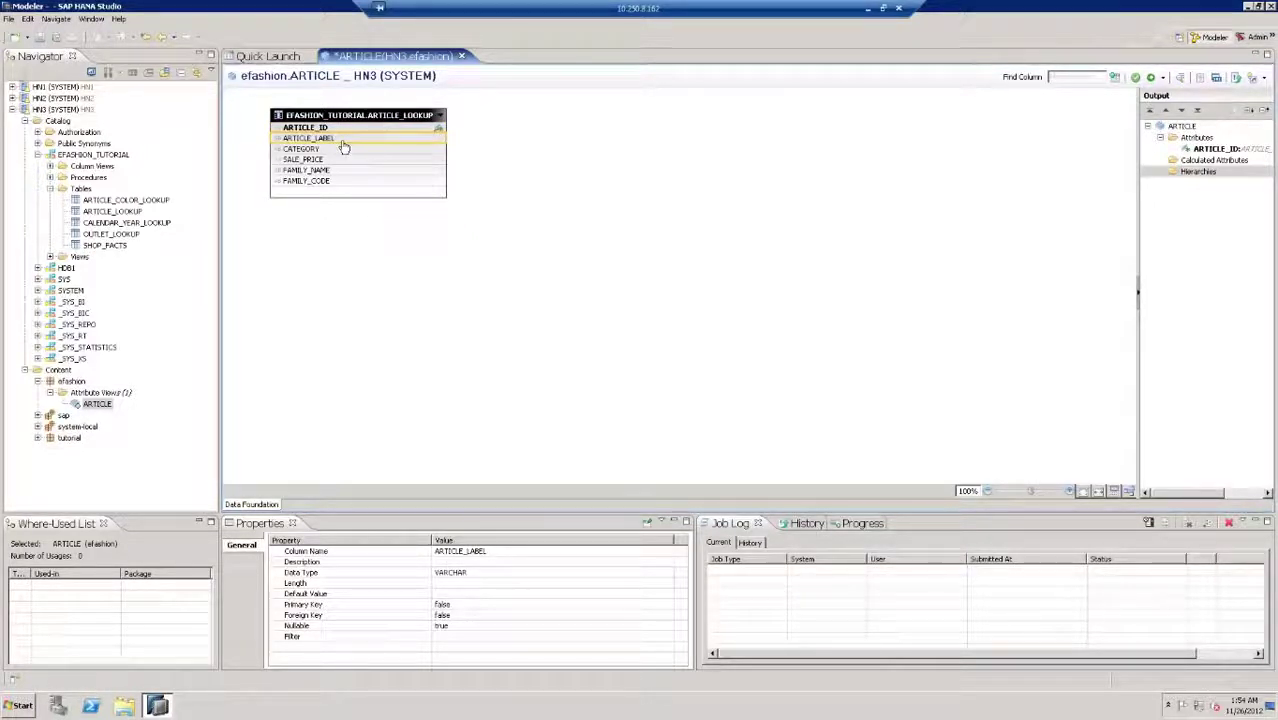
shift+click(296, 182)
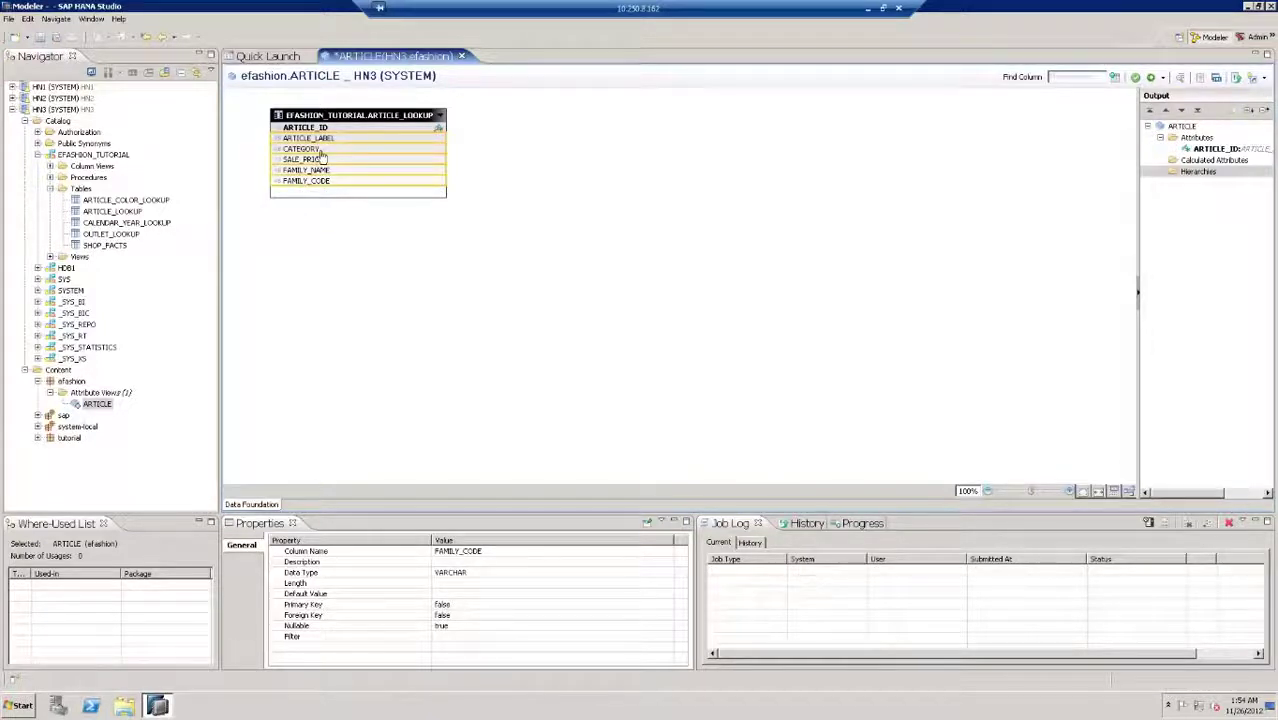
right_click(321, 154)
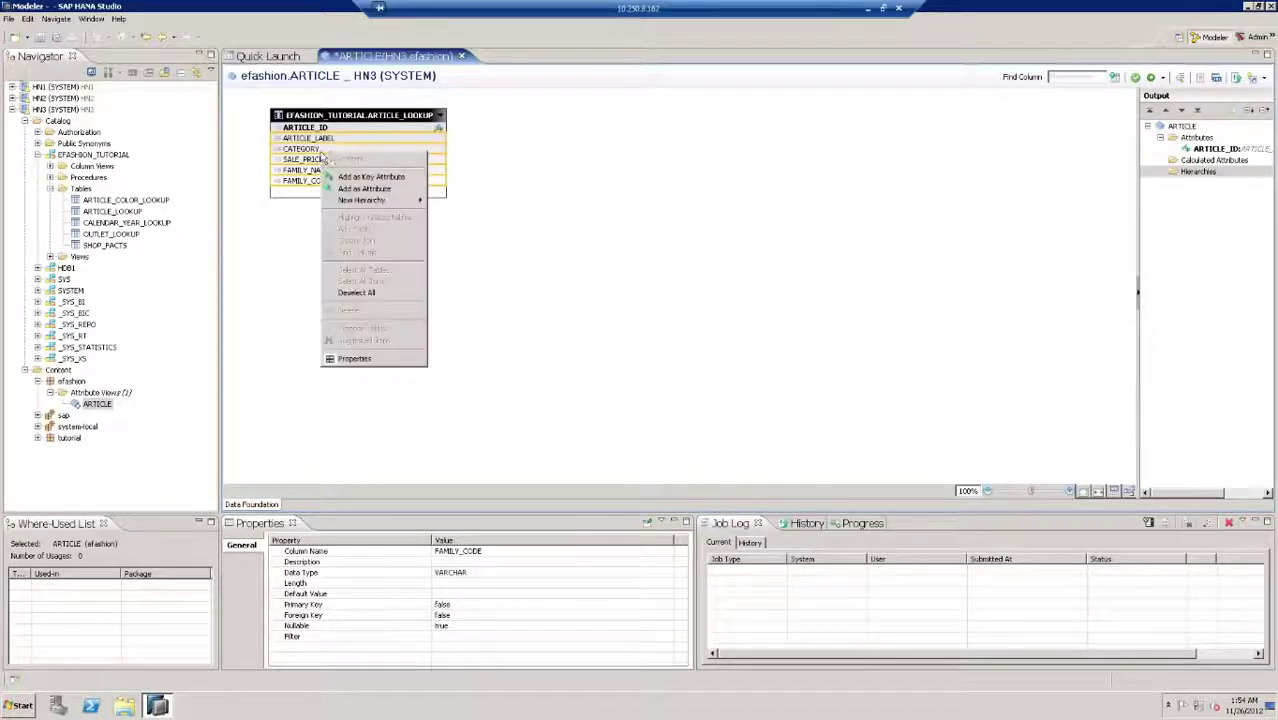
click(368, 188)
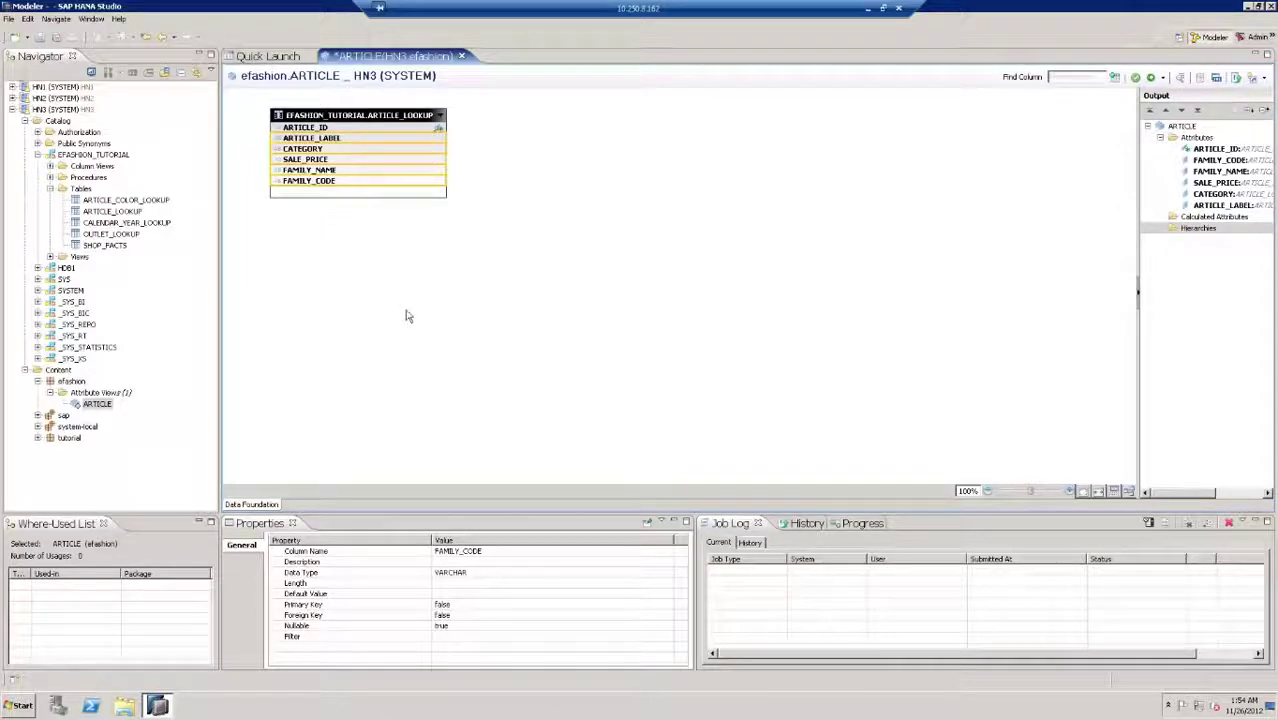
Validate the ARTICLE attribute view, check the validation job in the log, and activate the view.
click(1136, 79)
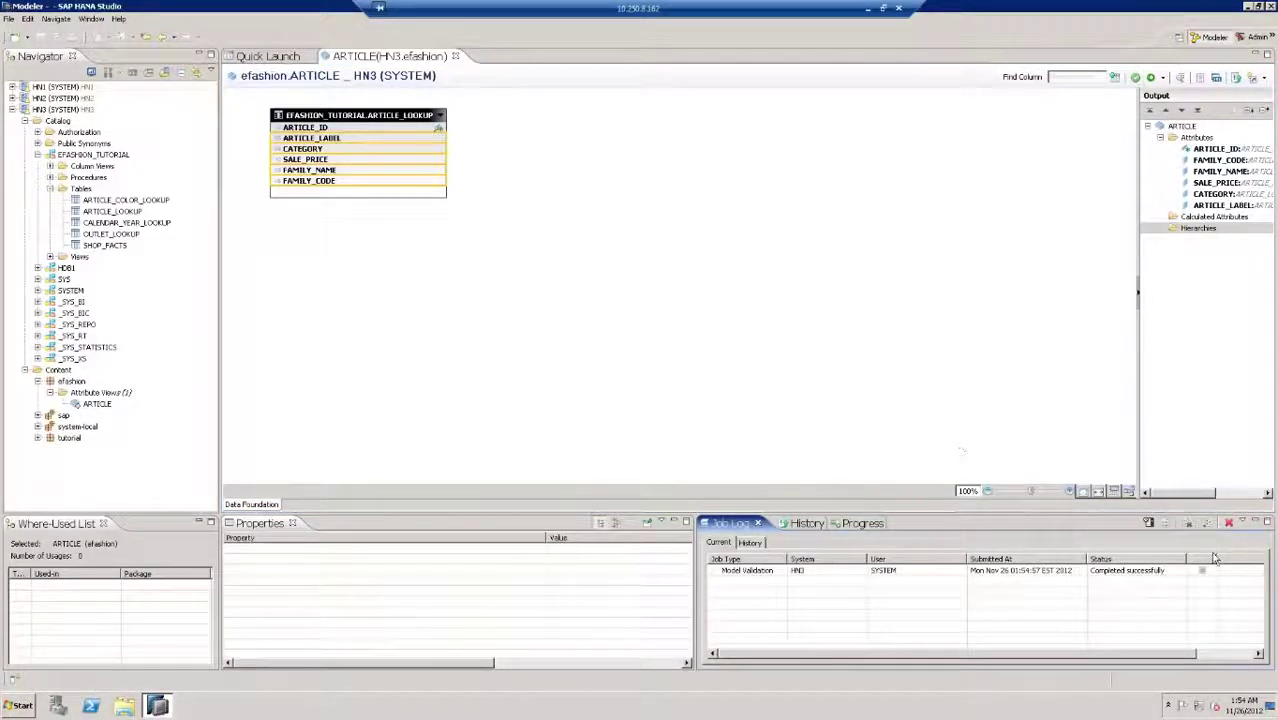
click(1110, 574)
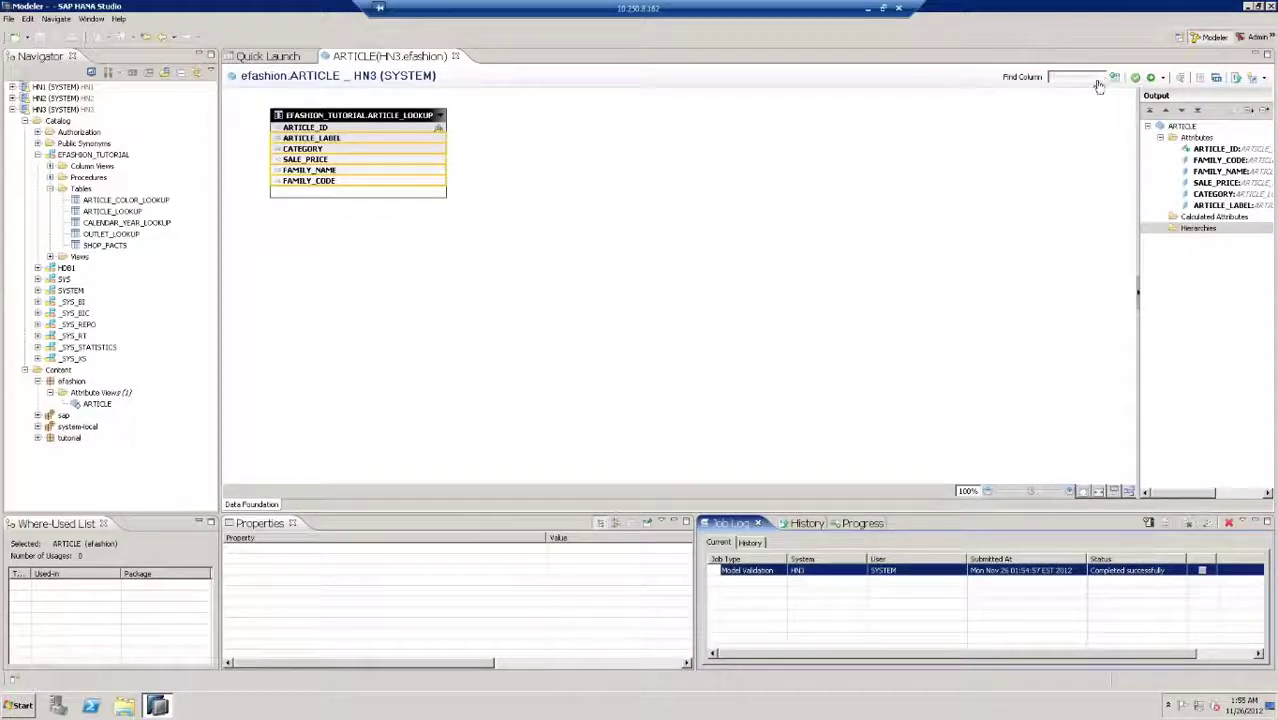
click(1152, 78)
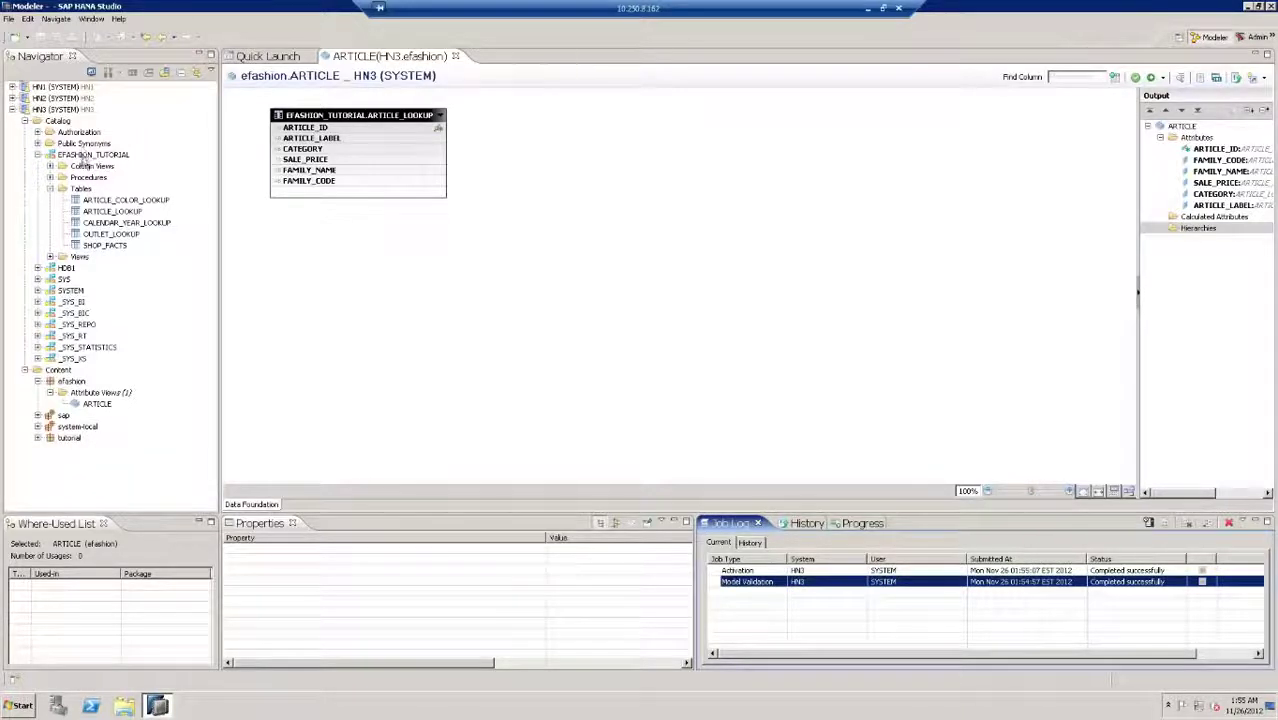
Switch to the errors file in Notepad and examine its GRANT SELECT statements and the insufficient privilege error text.
click(90, 156)
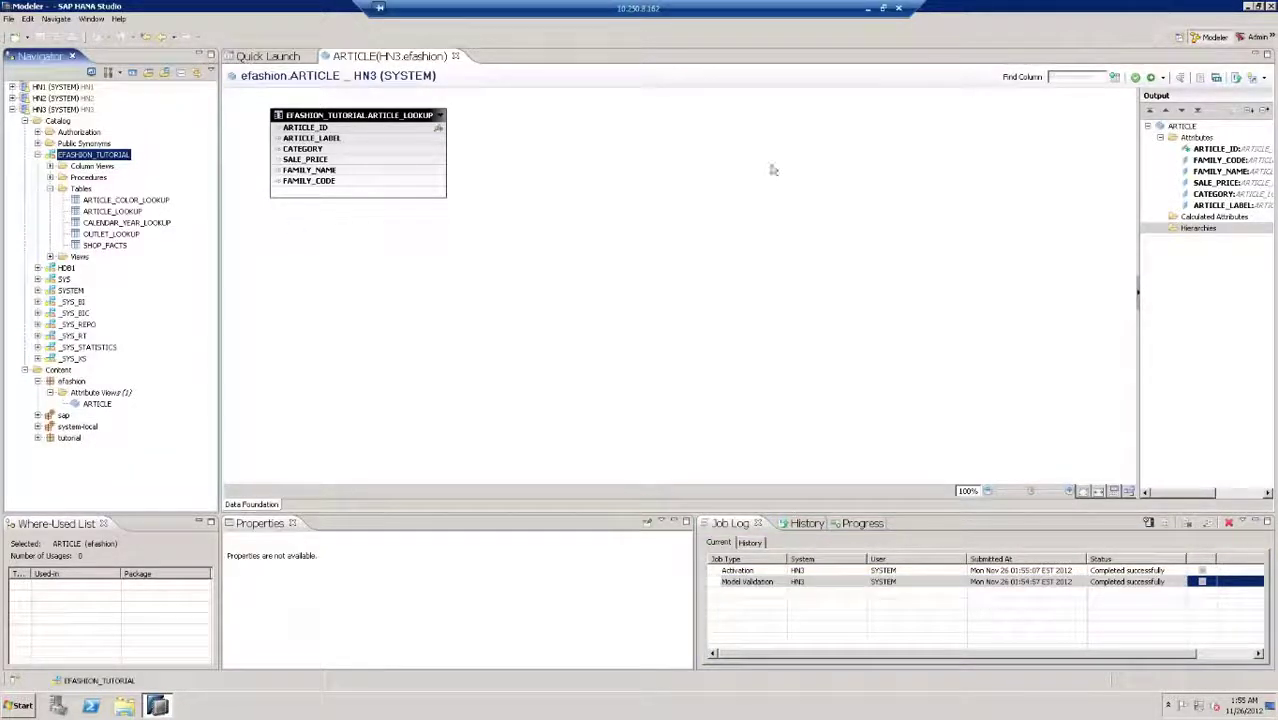
click(868, 9)
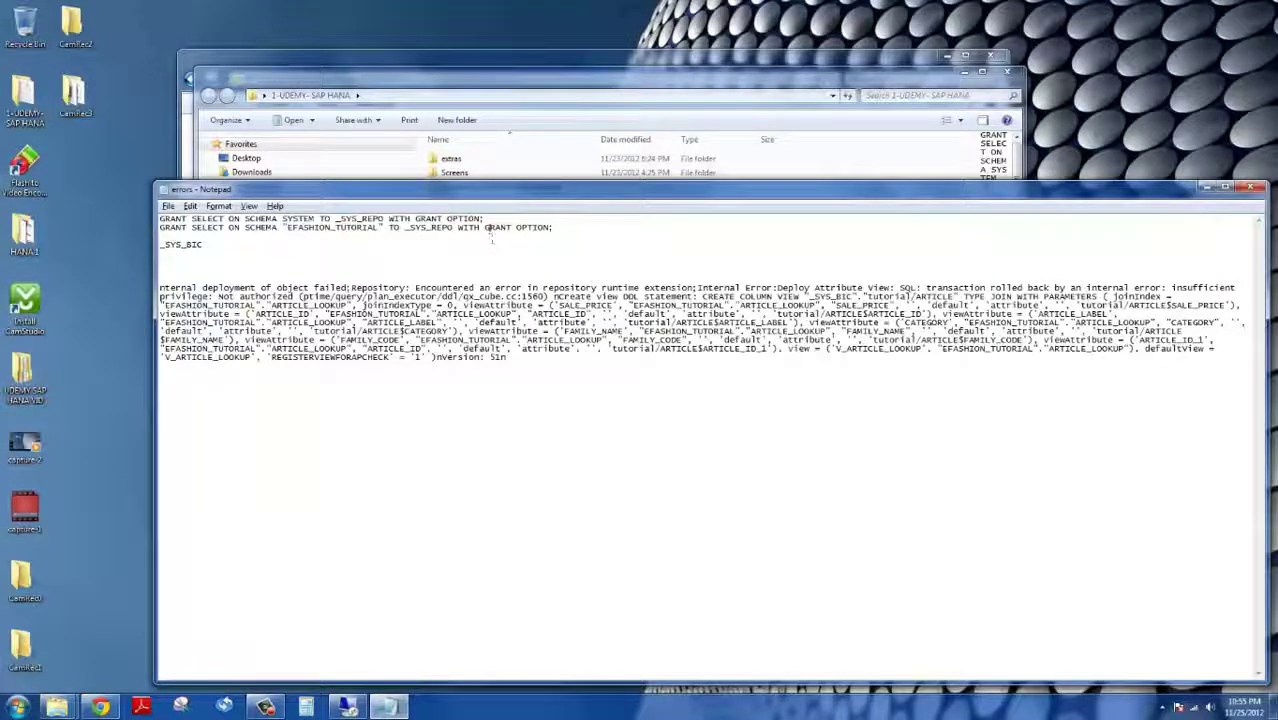
drag(553, 227, 160, 218)
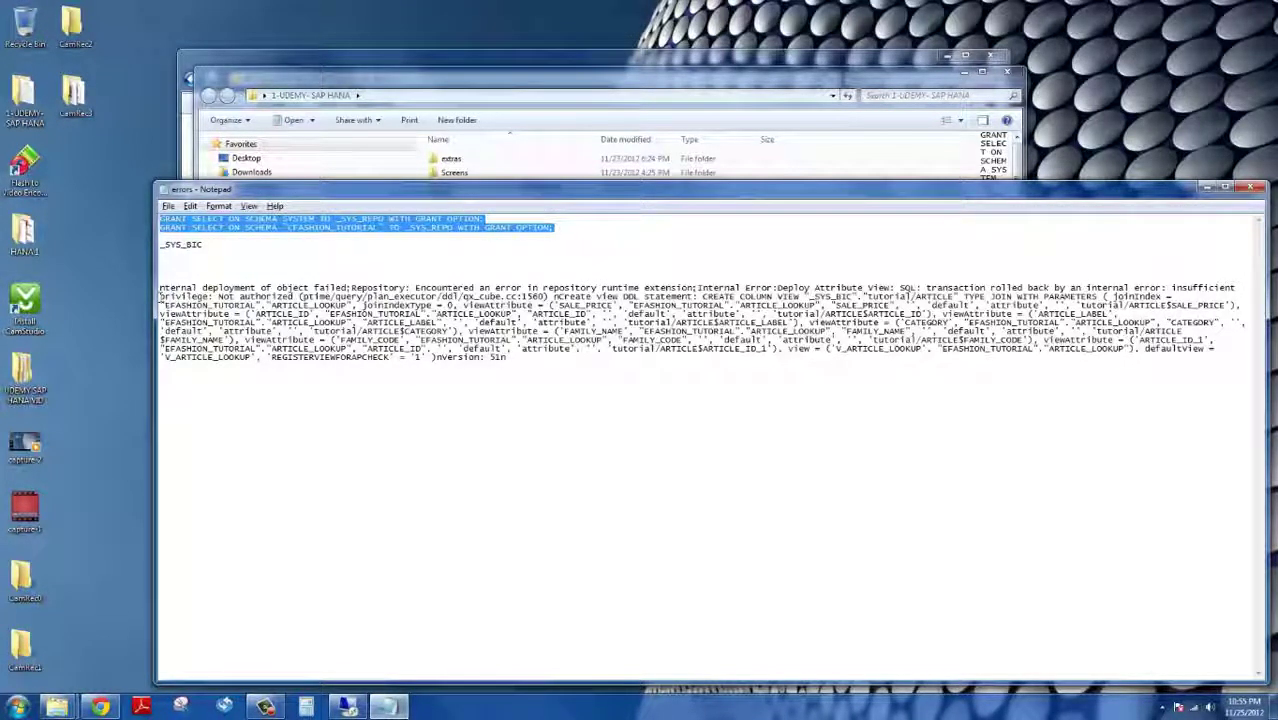
click(1172, 287)
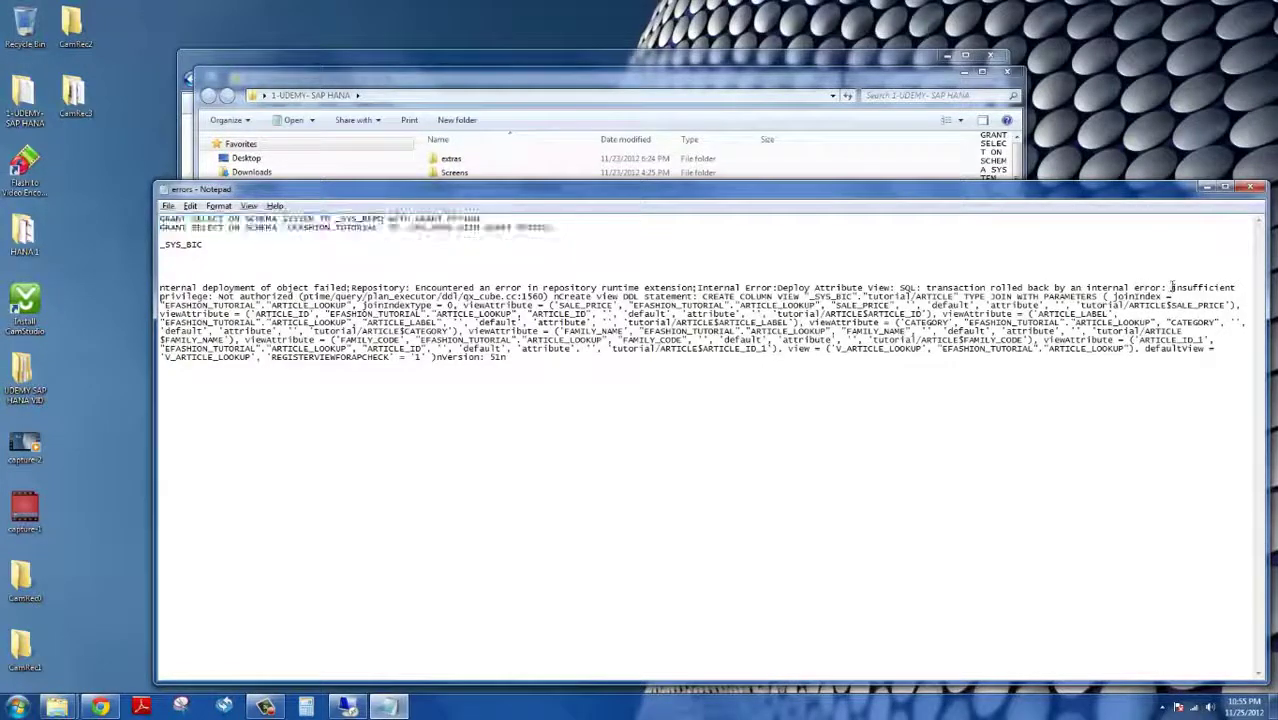
drag(1172, 287, 797, 297)
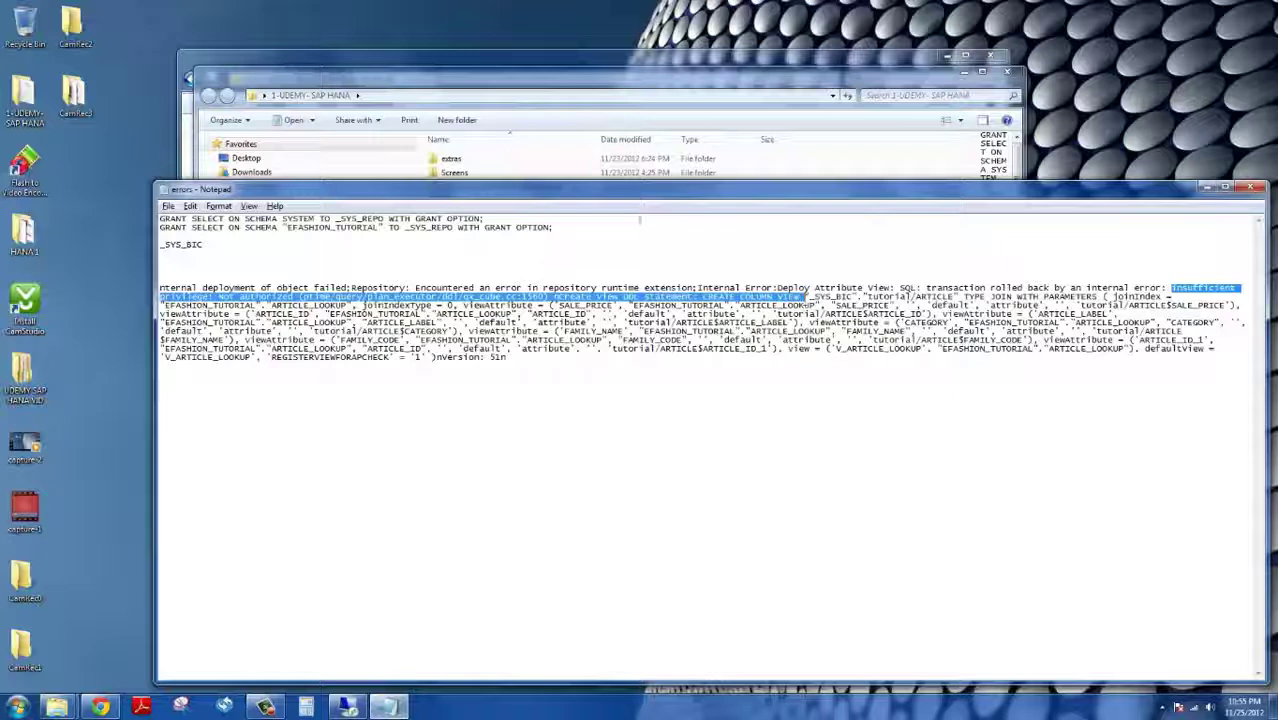
click(561, 228)
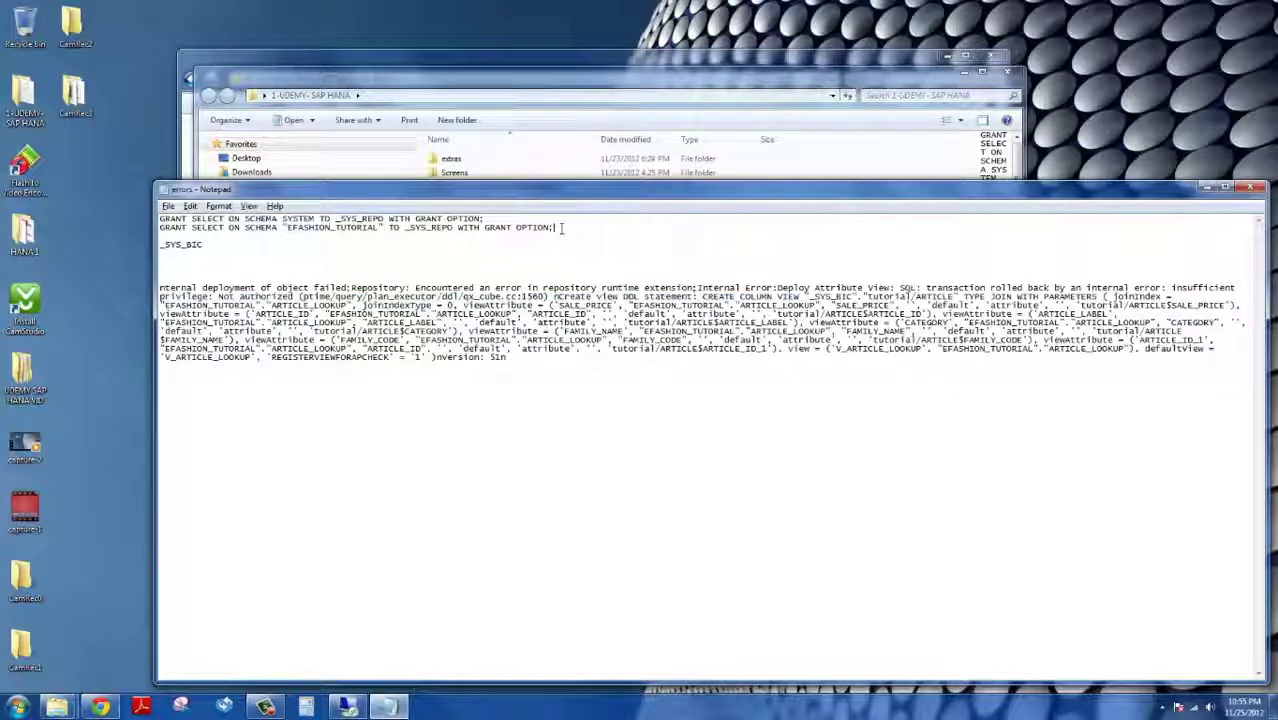
drag(561, 228, 174, 228)
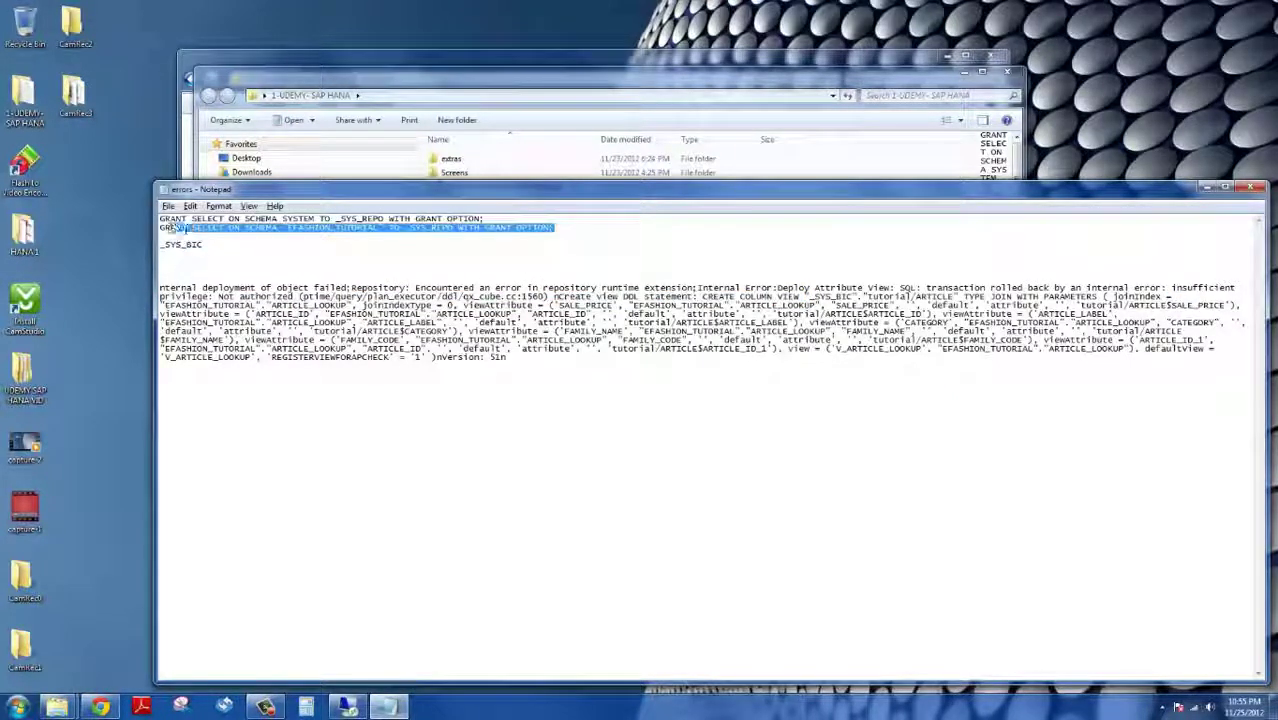
click(174, 228)
drag(553, 228, 160, 228)
Return to SAP HANA Studio and open an SQL editor from the EFASHION_TUTORIAL schema.
click(347, 707)
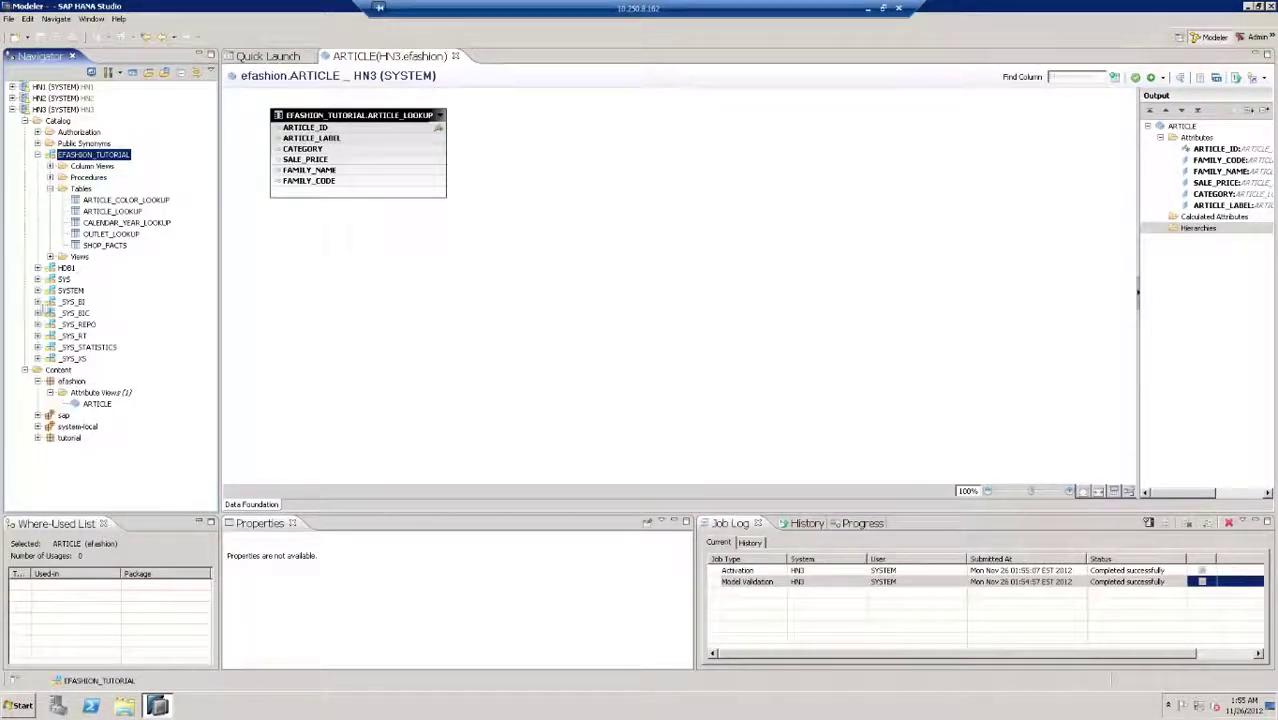
right_click(98, 157)
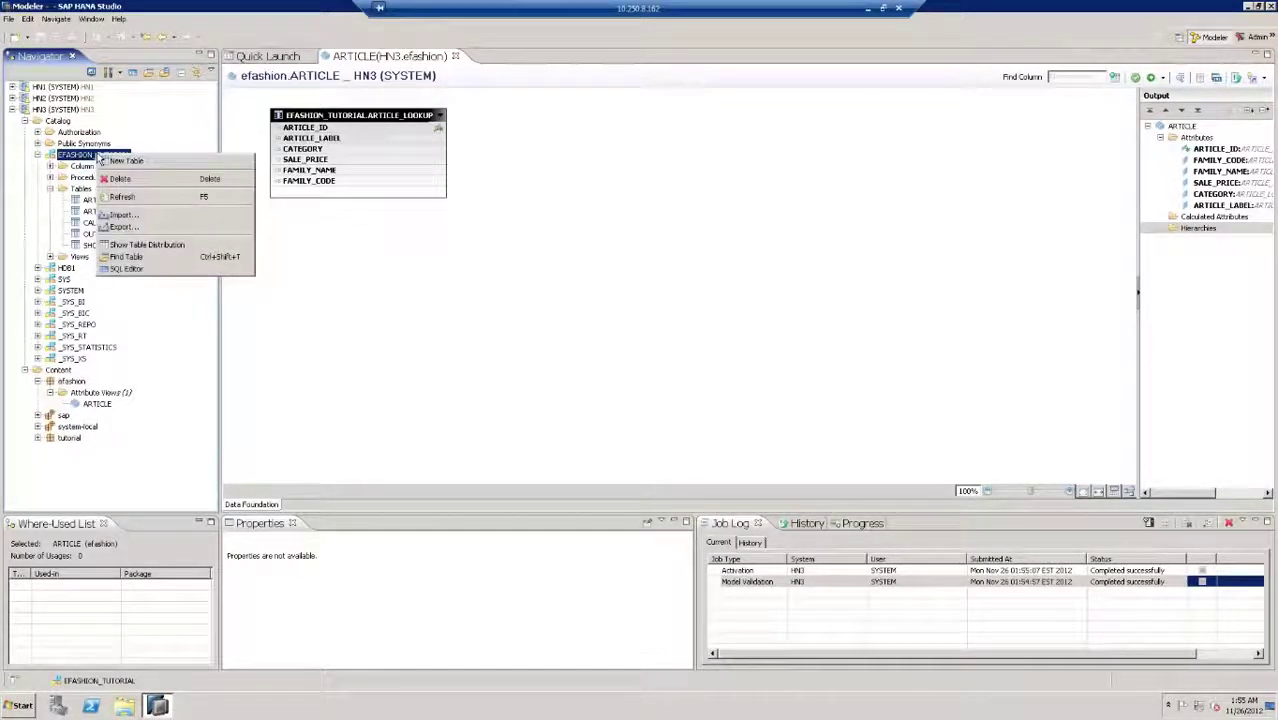
click(126, 268)
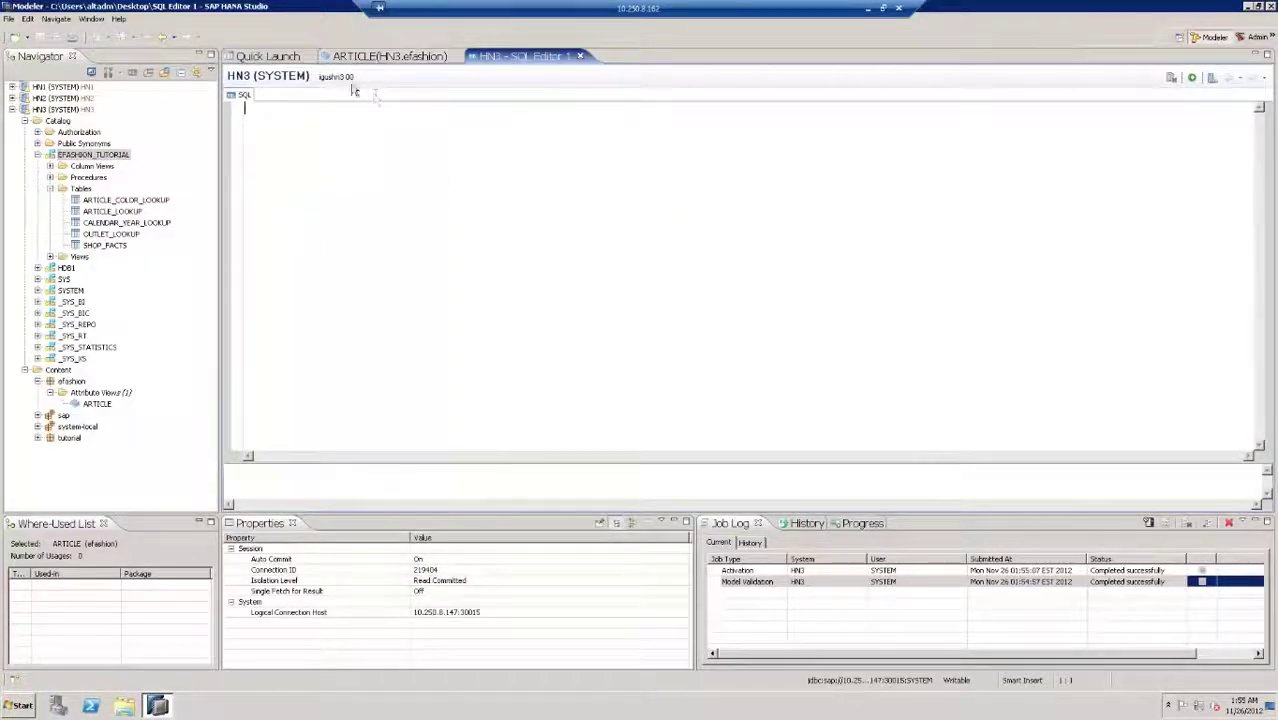
Copy the two GRANT SELECT ON SCHEMA statements for SYSTEM and "EFASHION_TUTORIAL" from the Notepad errors file into the HN3 SQL editor.
click(867, 8)
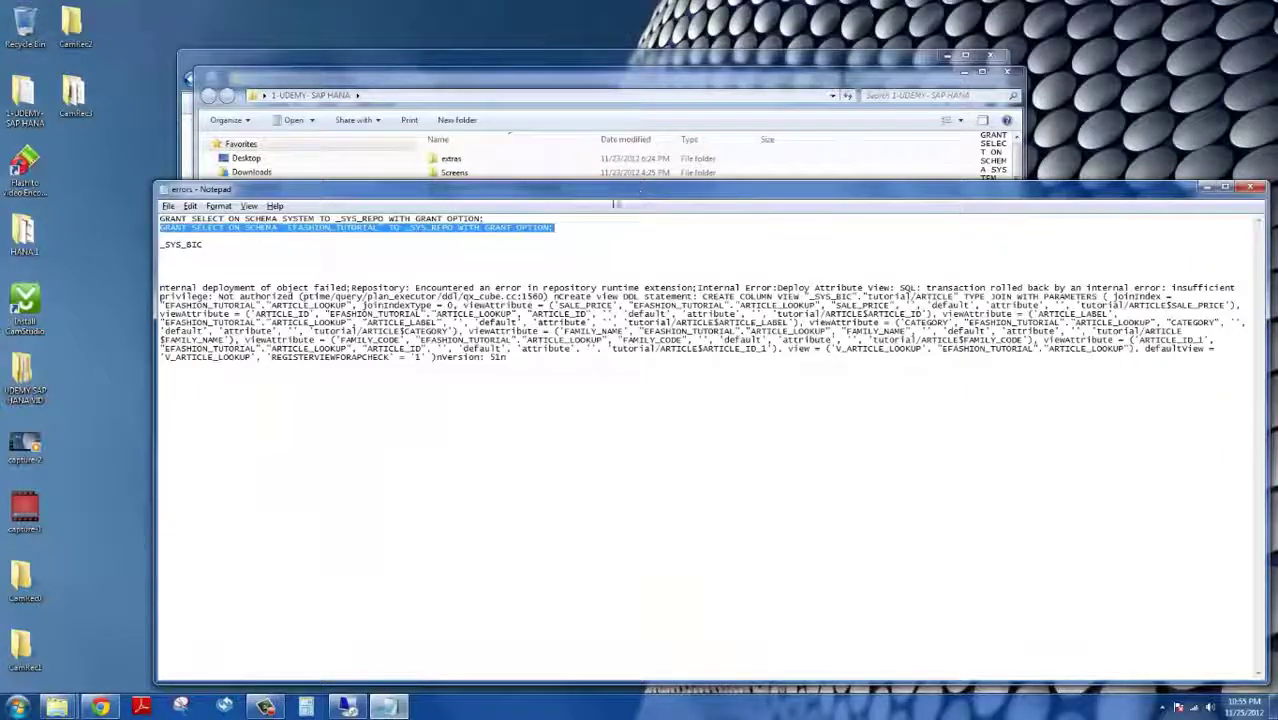
drag(555, 228, 160, 218)
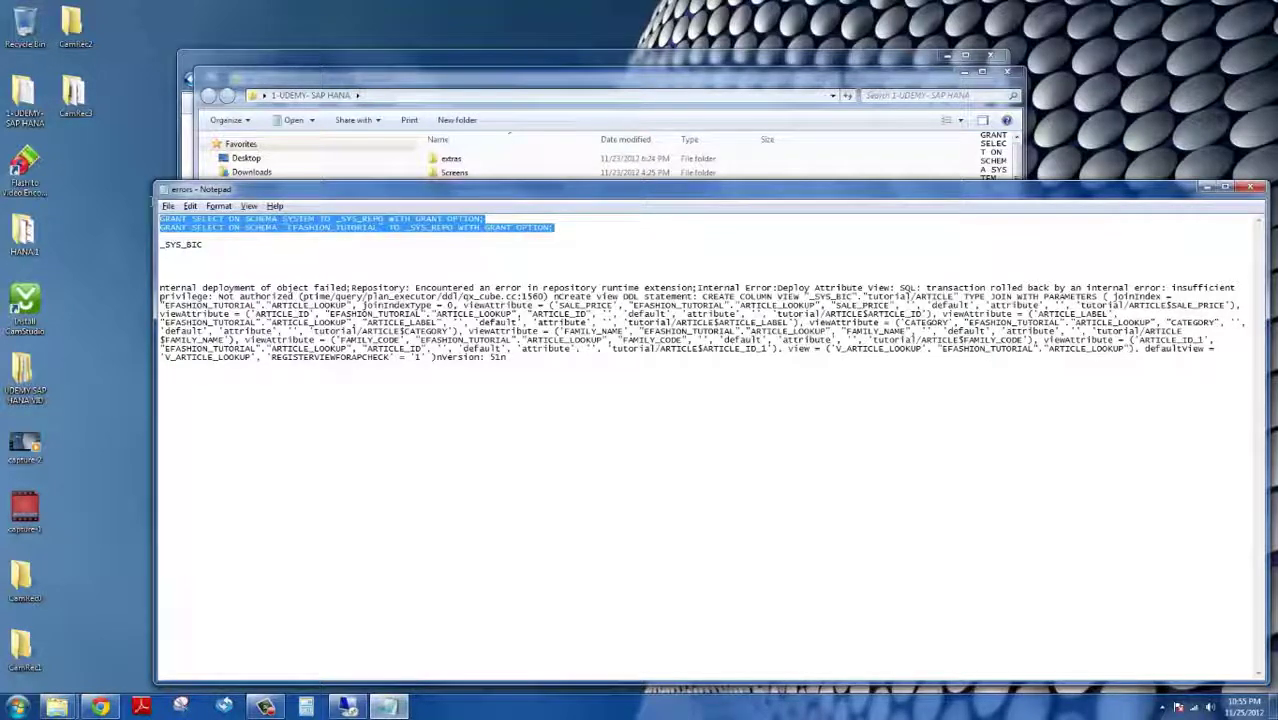
right_click(207, 223)
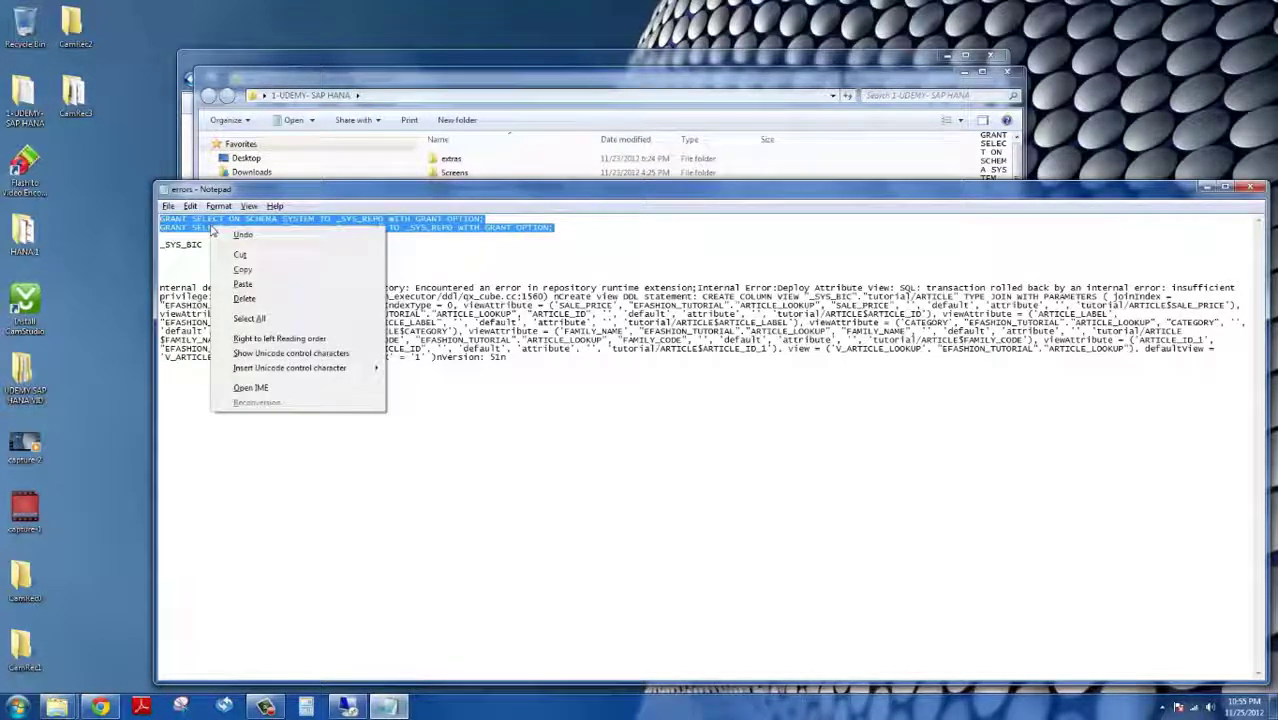
click(250, 268)
click(347, 707)
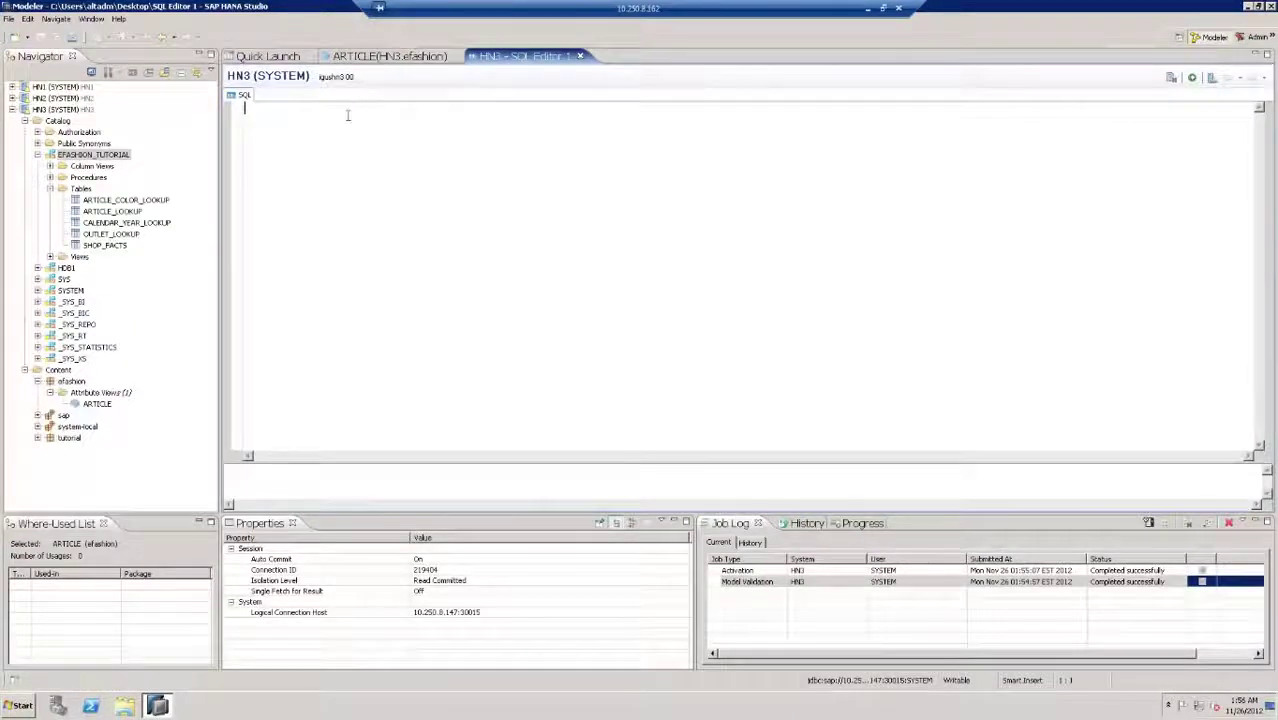
right_click(348, 115)
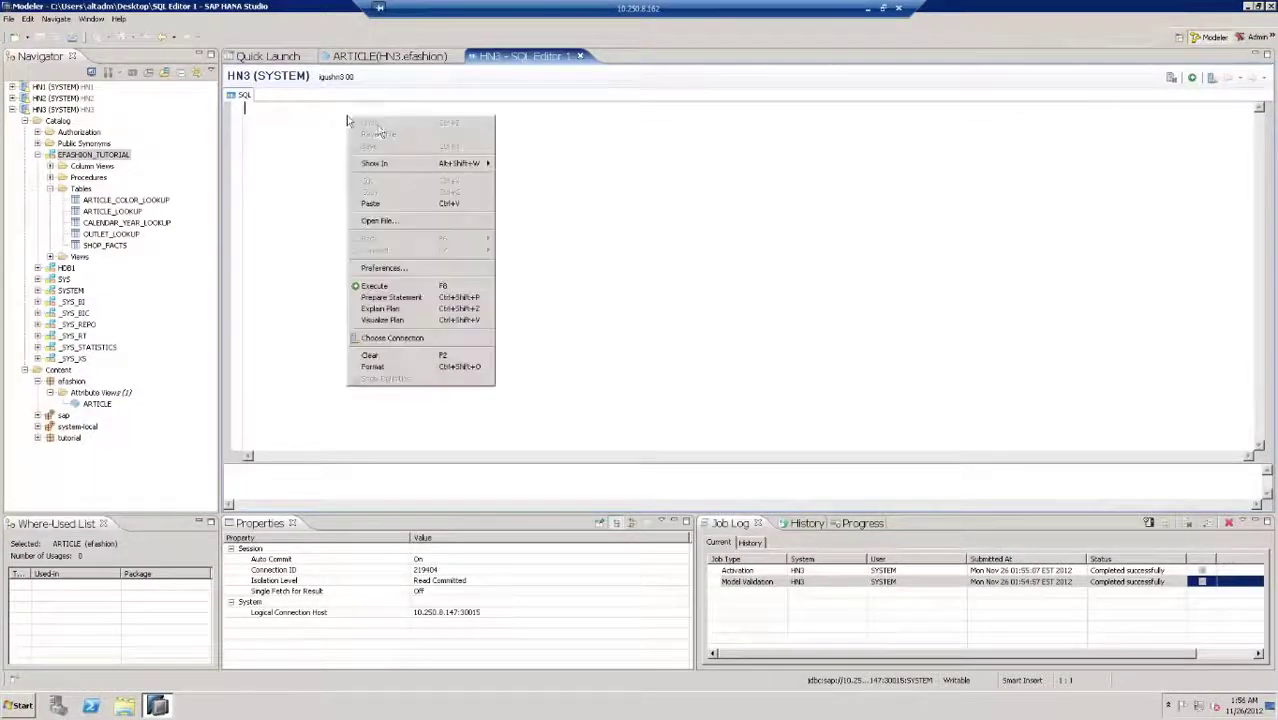
click(379, 204)
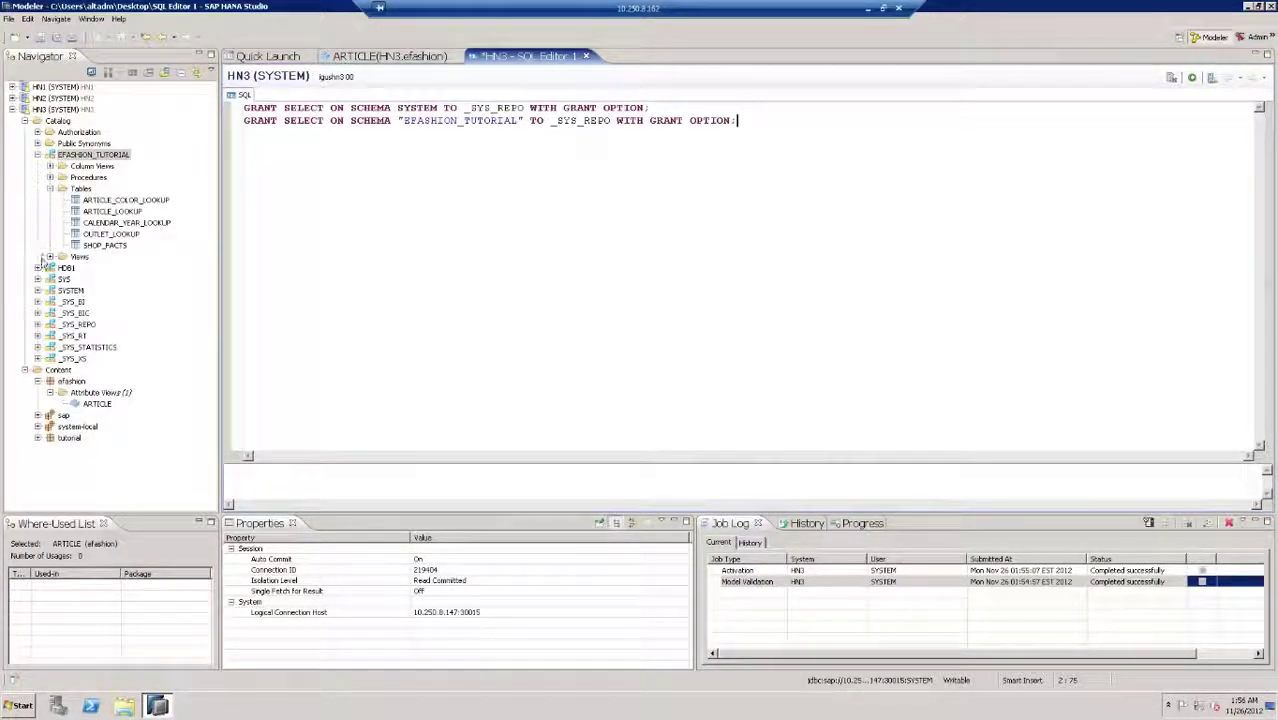
Locate the SYSTEM schema and expand the HN3 catalog's Authorization folder to look through its users and roles.
click(70, 291)
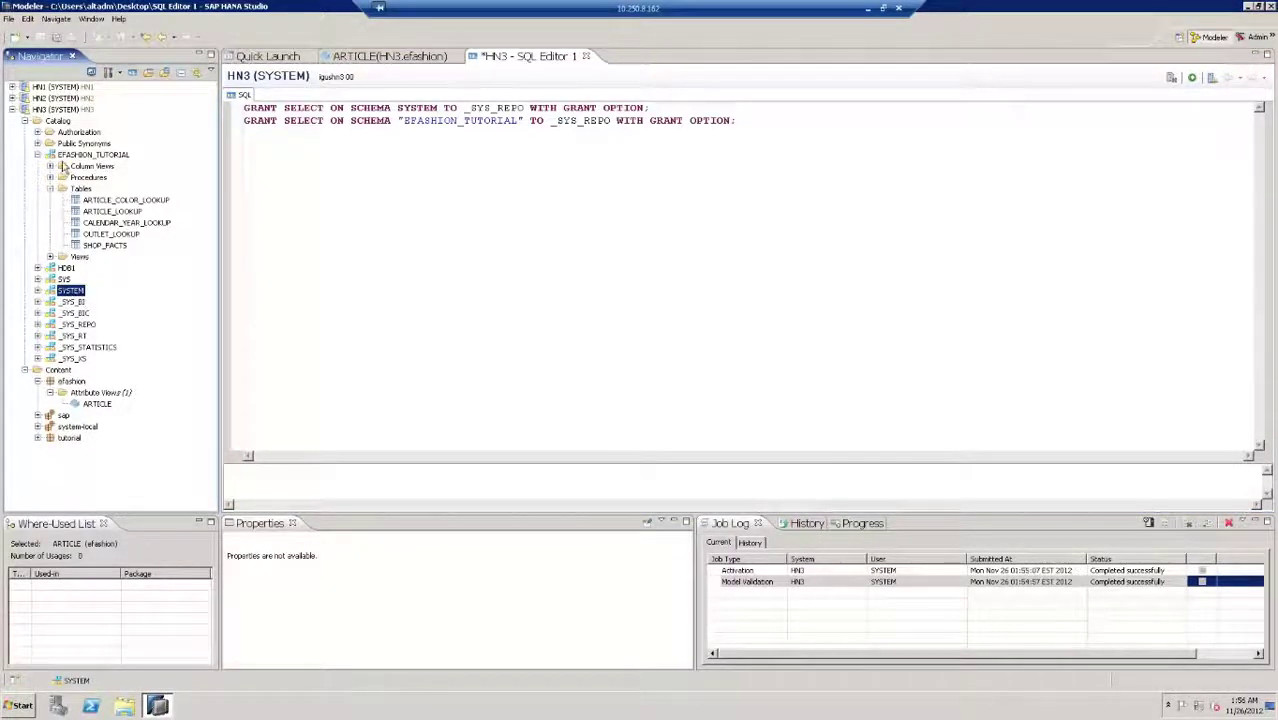
click(37, 132)
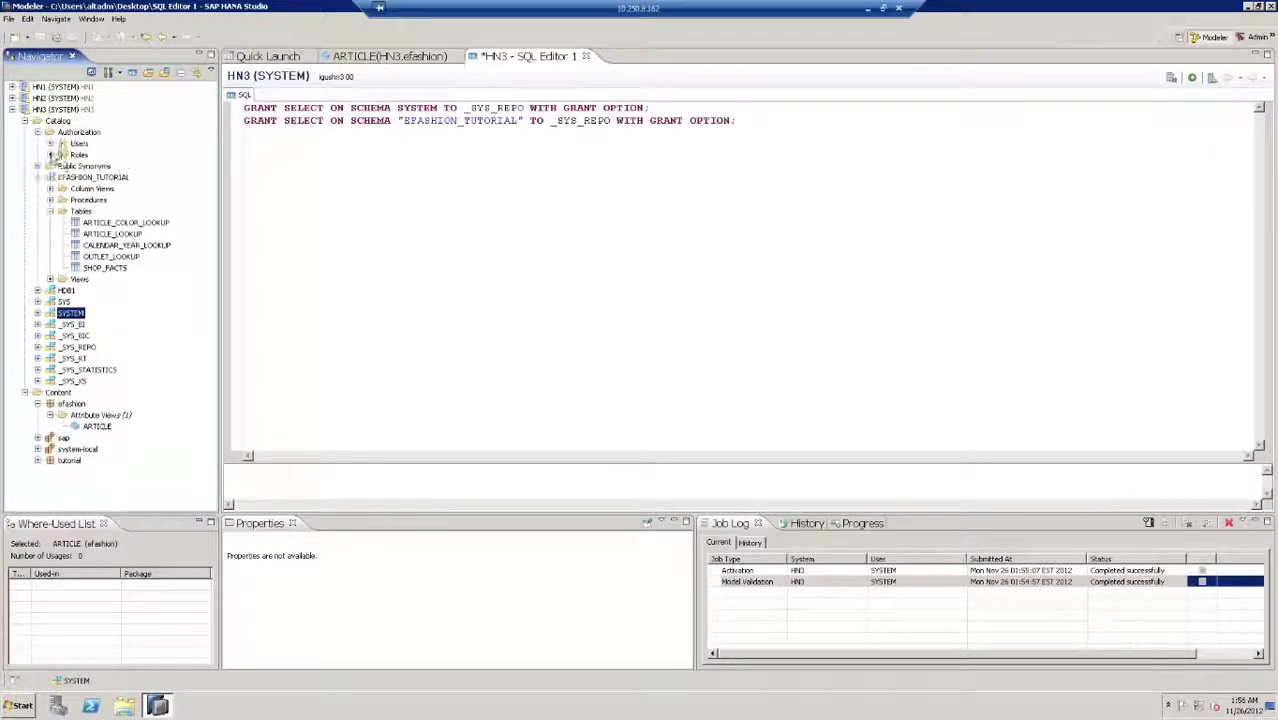